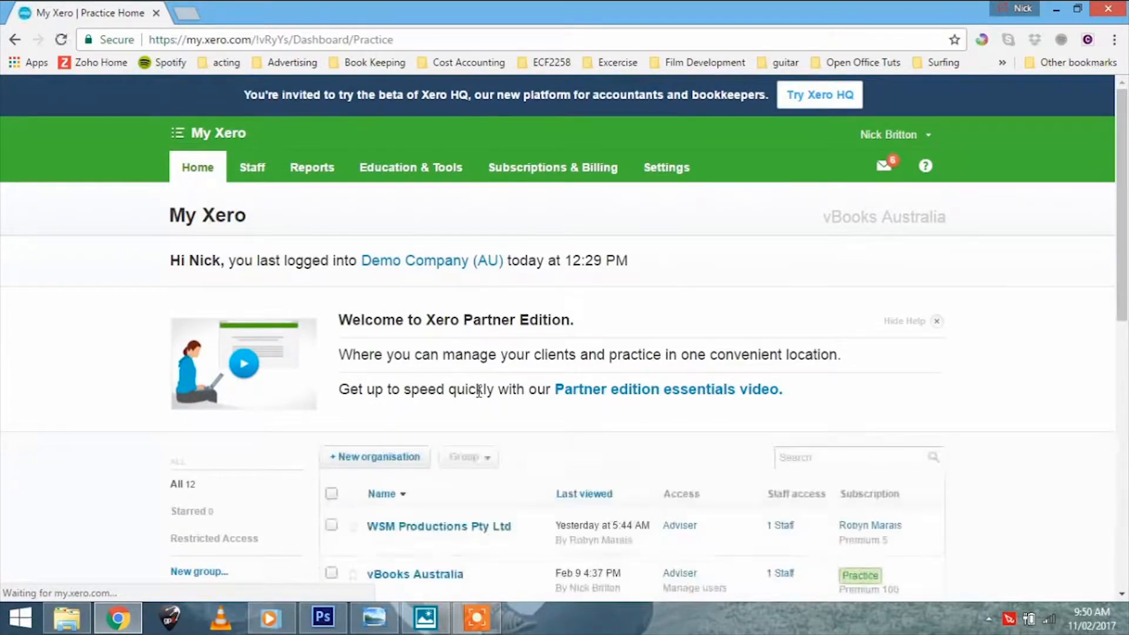
Open the Demo Company (AU) and start reconciling its Business Bank Account.
{"action": "scroll", "coordinate": [478, 391], "scroll_direction": "down", "scroll_amount": 7}
{"action": "scroll", "coordinate": [478, 398], "scroll_direction": "down", "scroll_amount": 5}
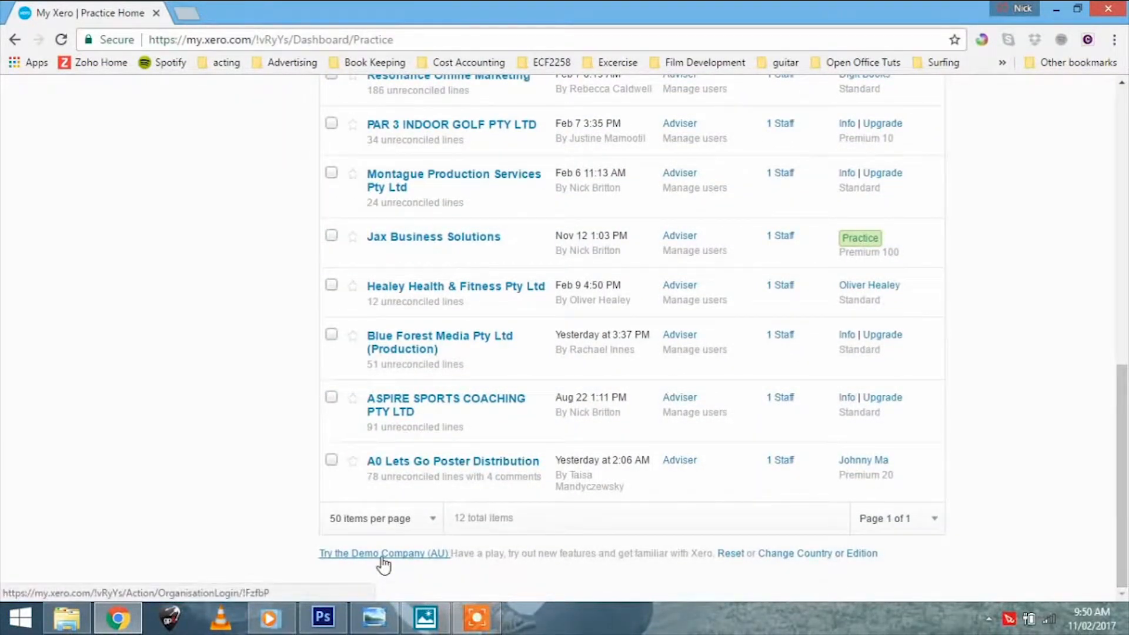
{"action": "left_click", "coordinate": [384, 554]}
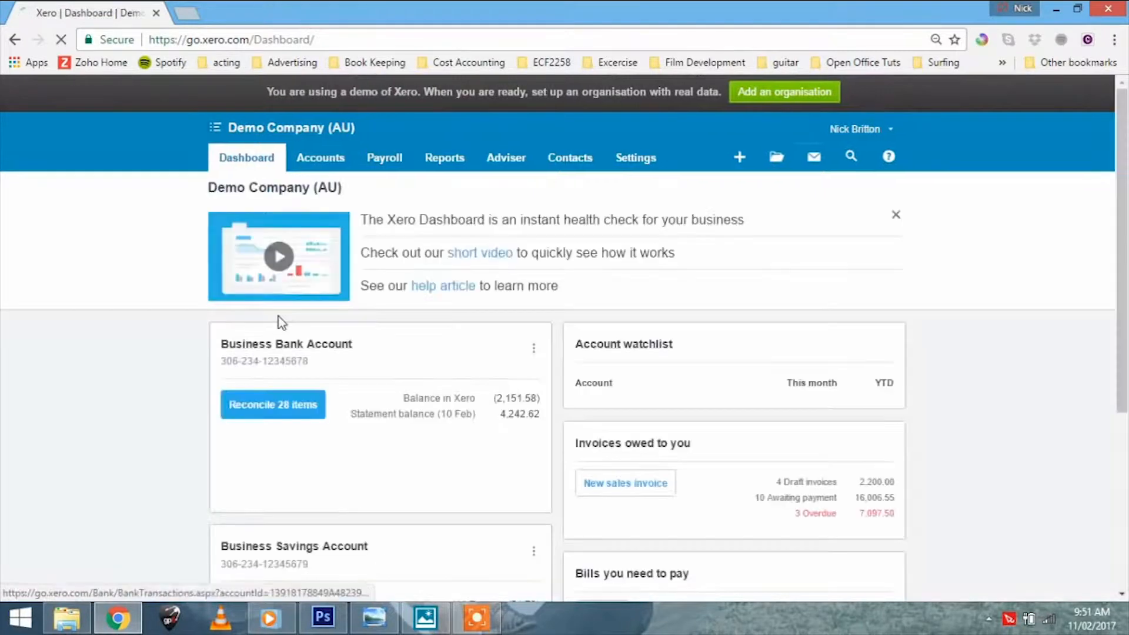
{"action": "left_click", "coordinate": [271, 406]}
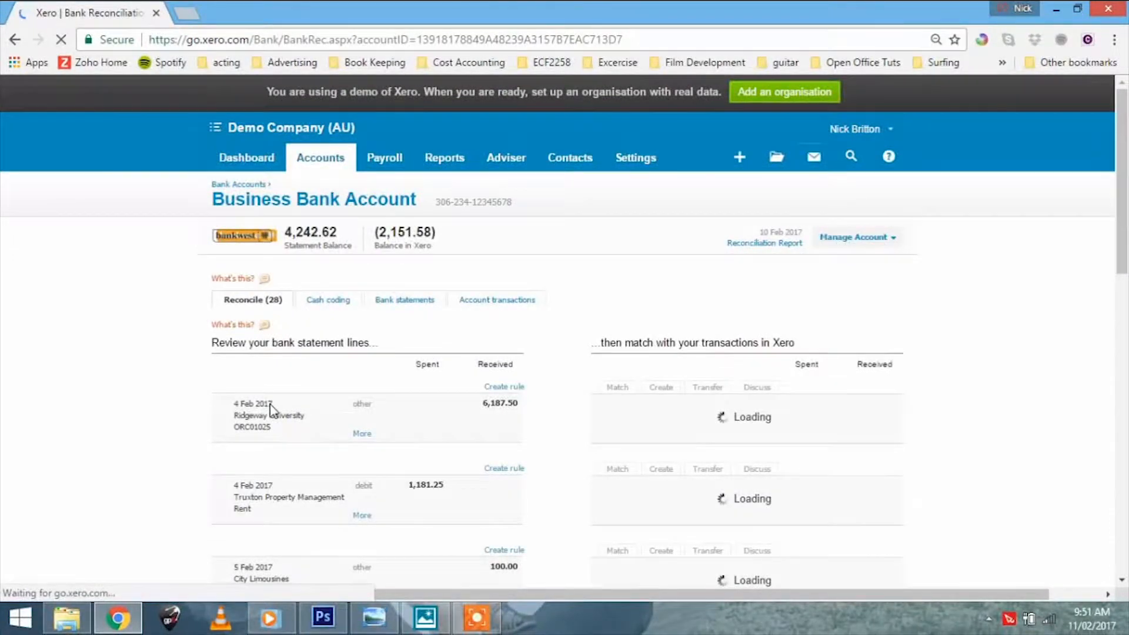
Set the tax rate of the 15.75 Cooper St Bakery statement line to GST Free Expenses.
{"action": "left_click_drag", "start_coordinate": [1123, 183], "coordinate": [1123, 331]}
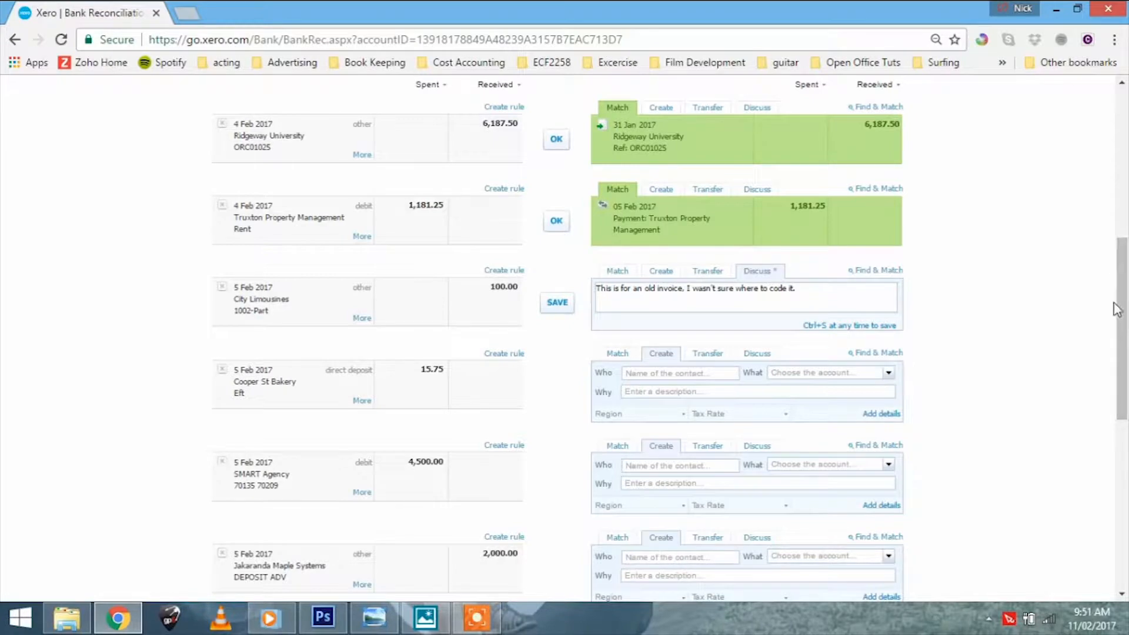
{"action": "scroll", "coordinate": [1123, 264], "scroll_direction": "down", "scroll_amount": 3}
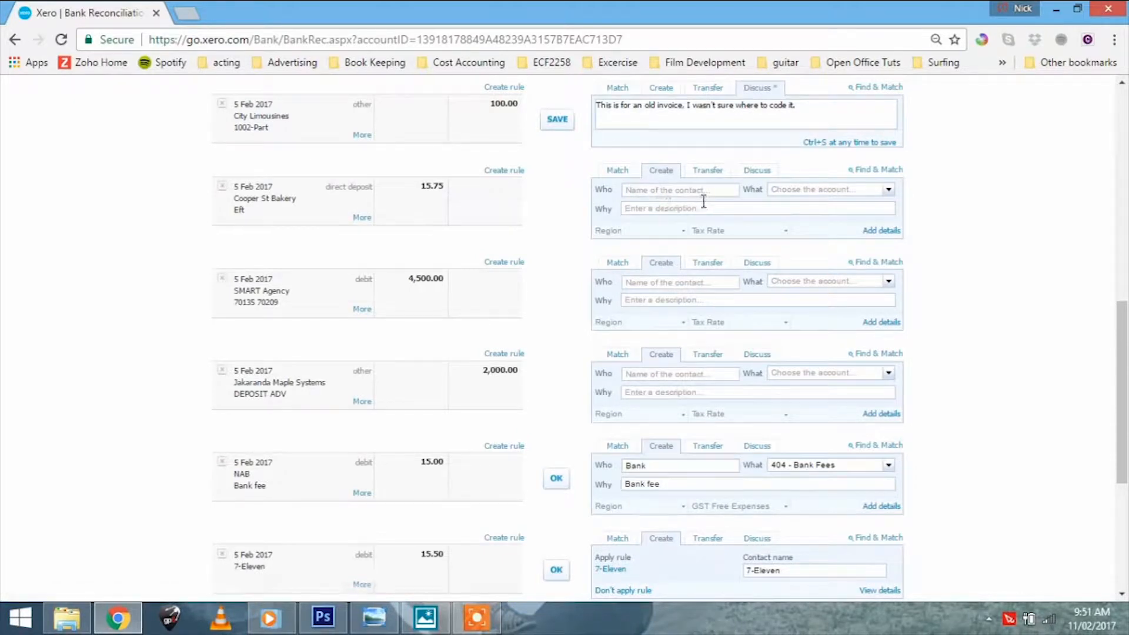
{"action": "left_click", "coordinate": [638, 190]}
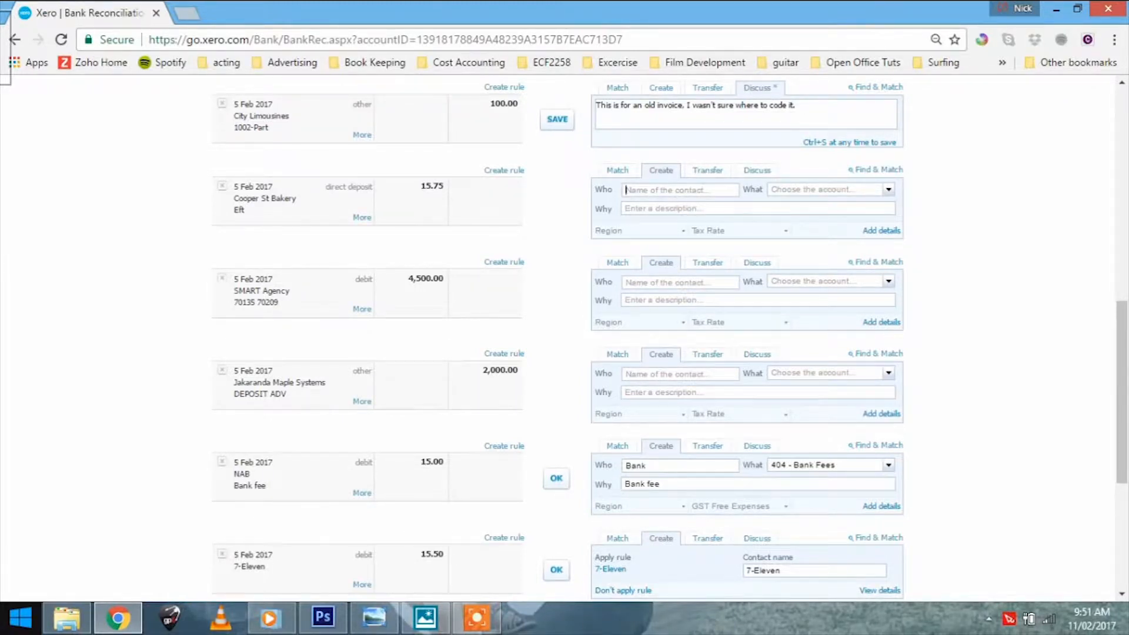
{"action": "left_click", "coordinate": [772, 189]}
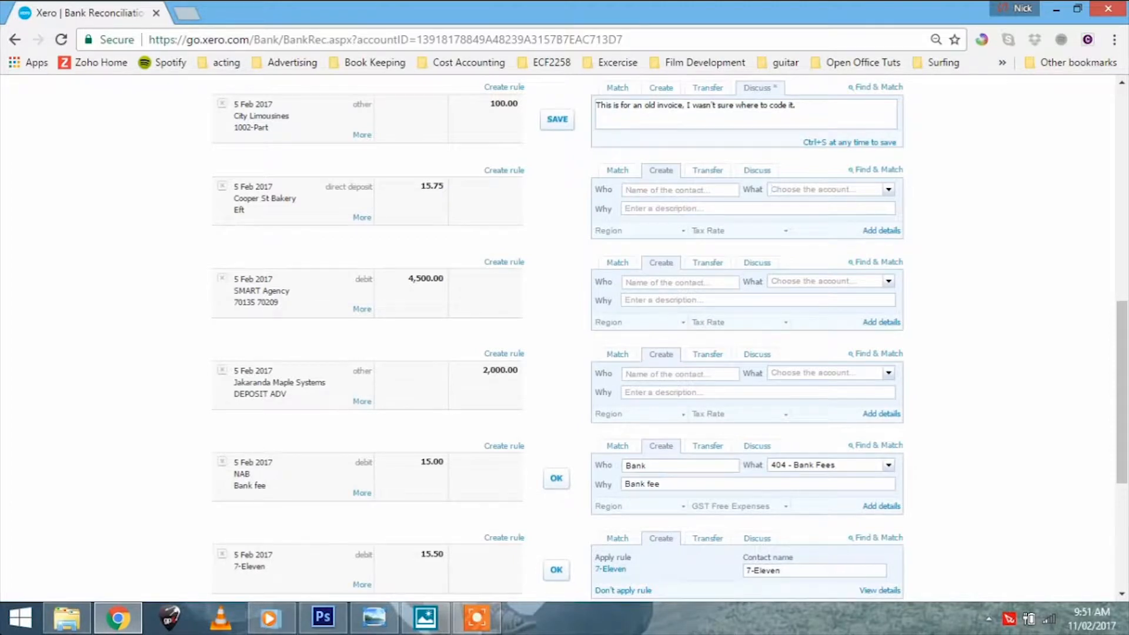
{"action": "key", "text": "Tab"}
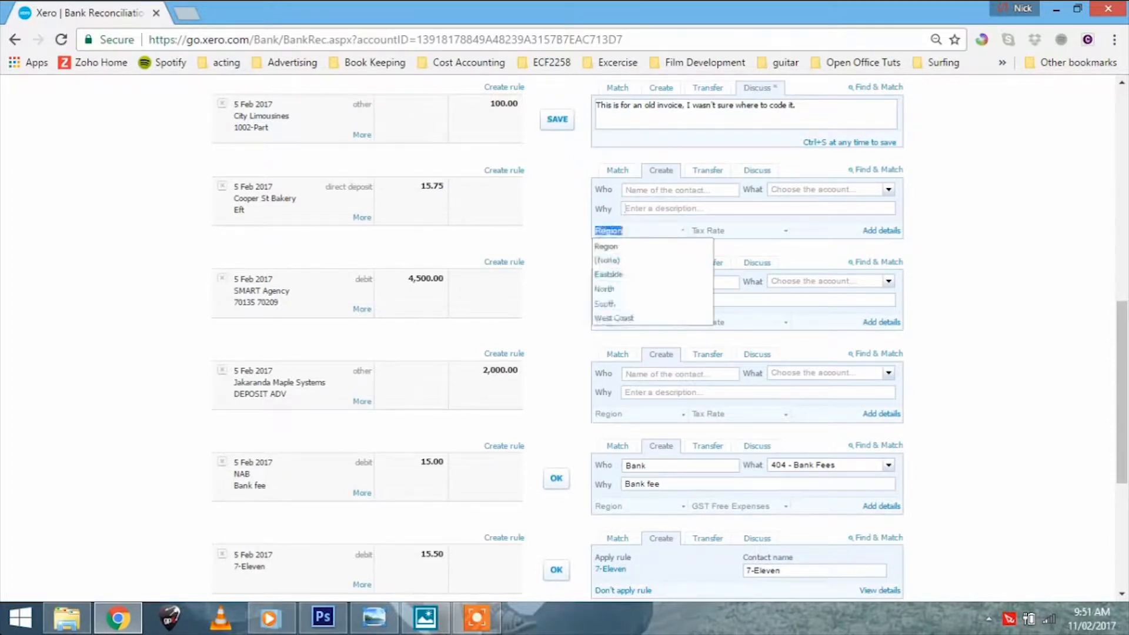
{"action": "key", "text": "Tab"}
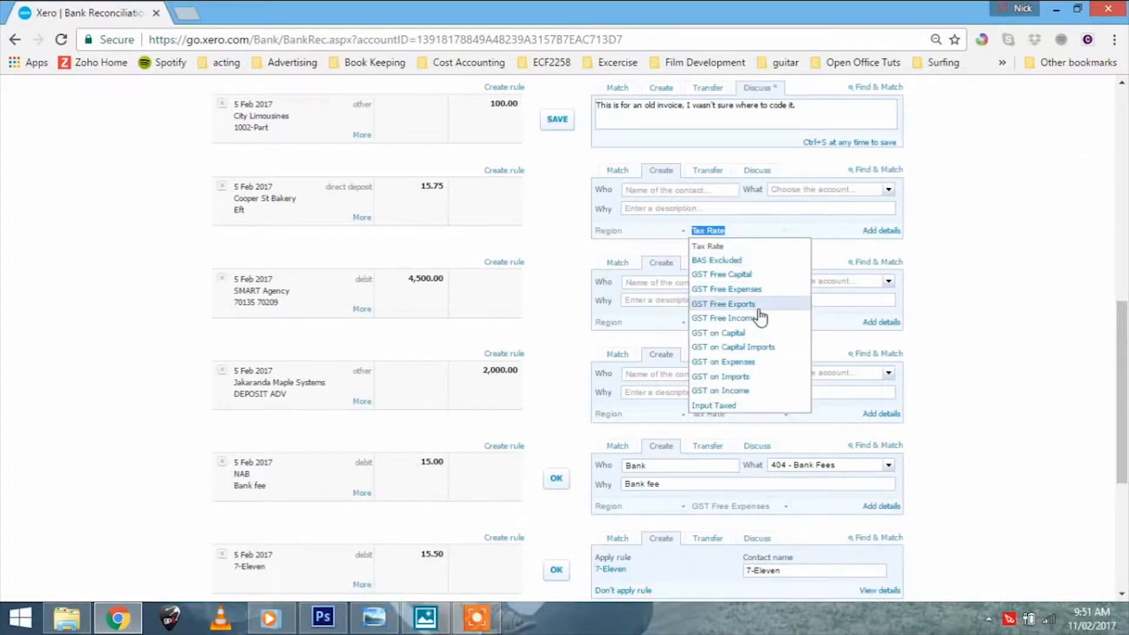
{"action": "left_click", "coordinate": [748, 289]}
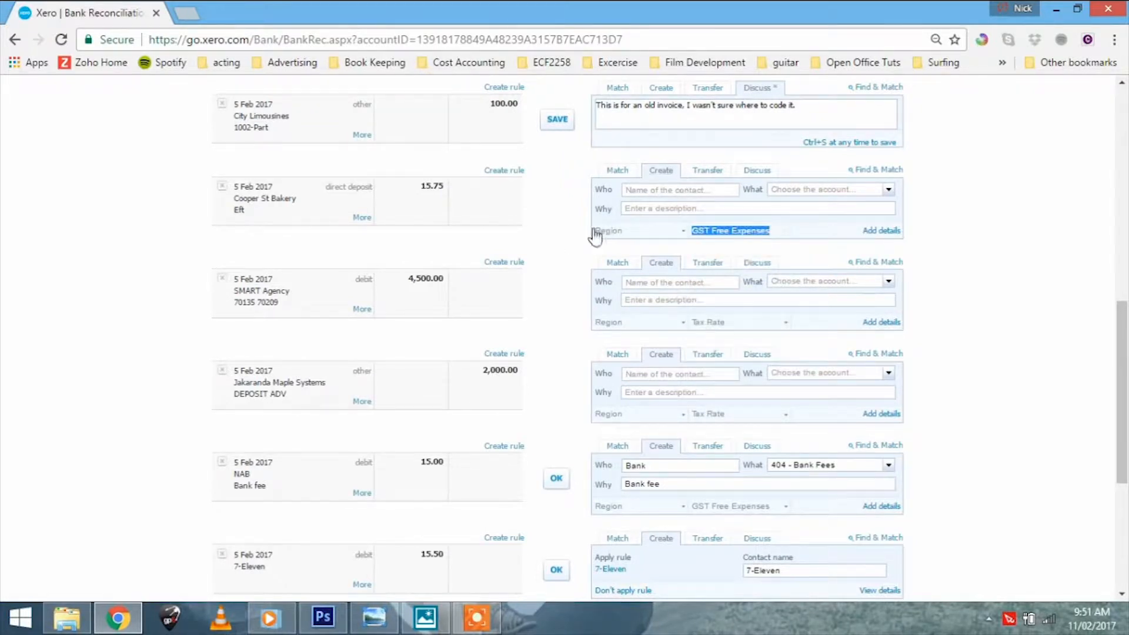
Enter "Uknown" as the contact for the 15.75 Cooper St Bakery line and code it to 880 - Owner A Drawings.
{"action": "left_click", "coordinate": [671, 188]}
{"action": "type", "text": "Uknown"}
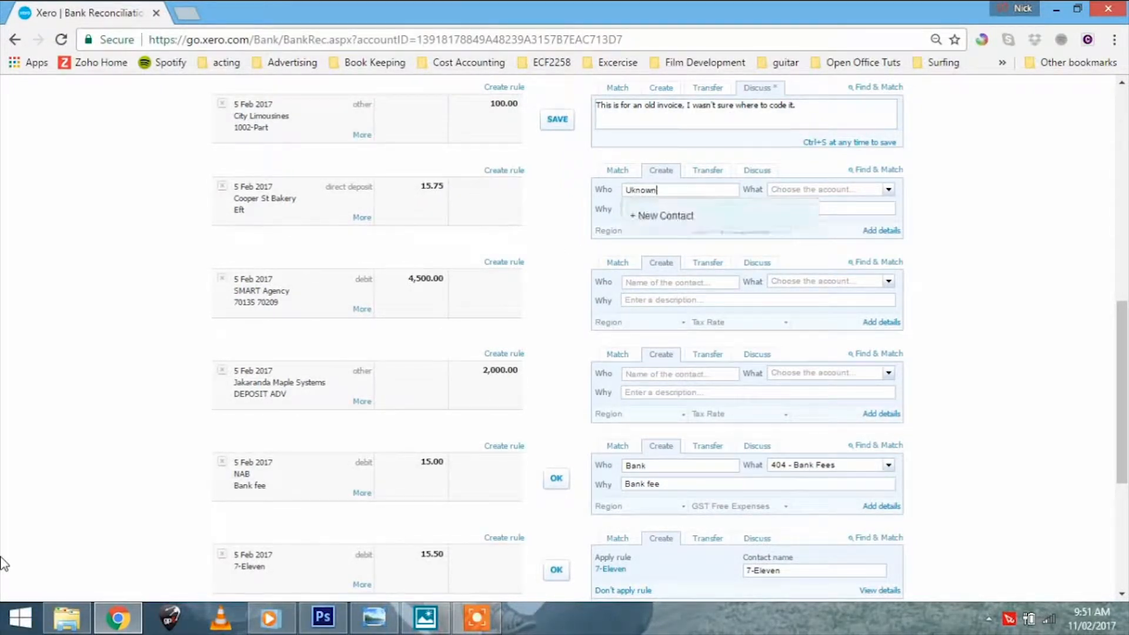
{"action": "key", "text": "Tab"}
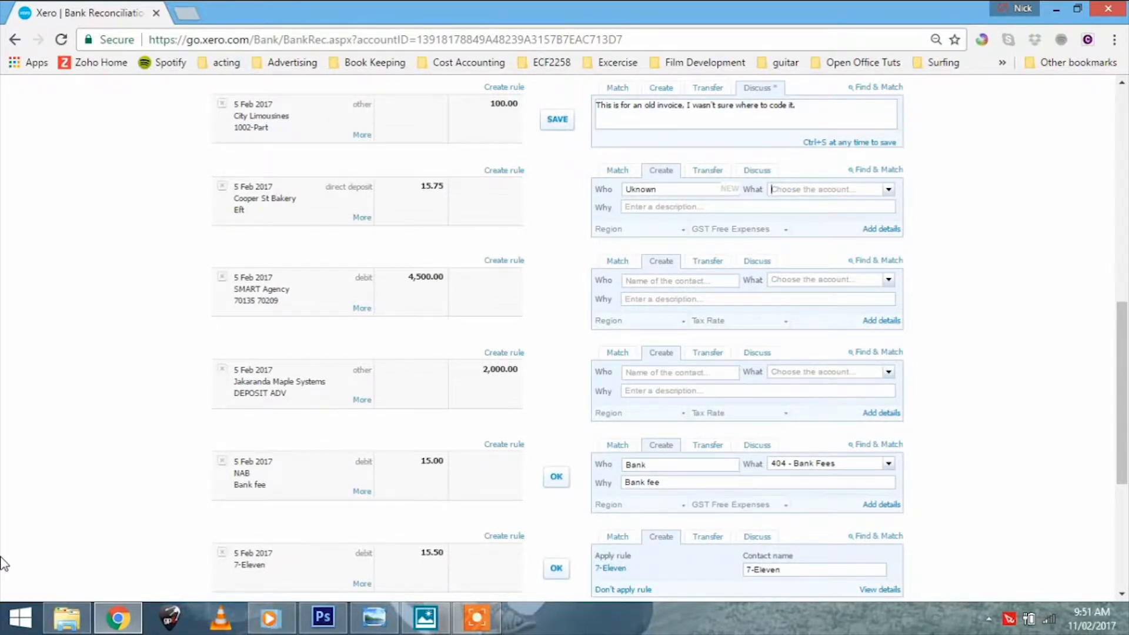
{"action": "type", "text": "d"}
{"action": "key", "text": "BackSpace"}
{"action": "type", "text": "ow"}
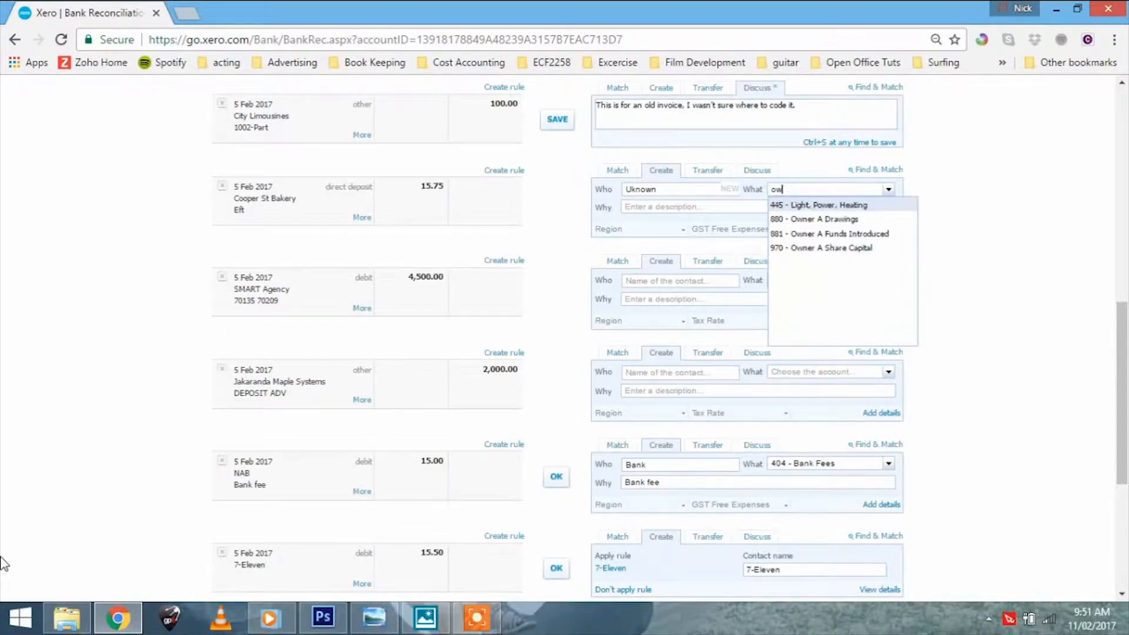
{"action": "type", "text": "n"}
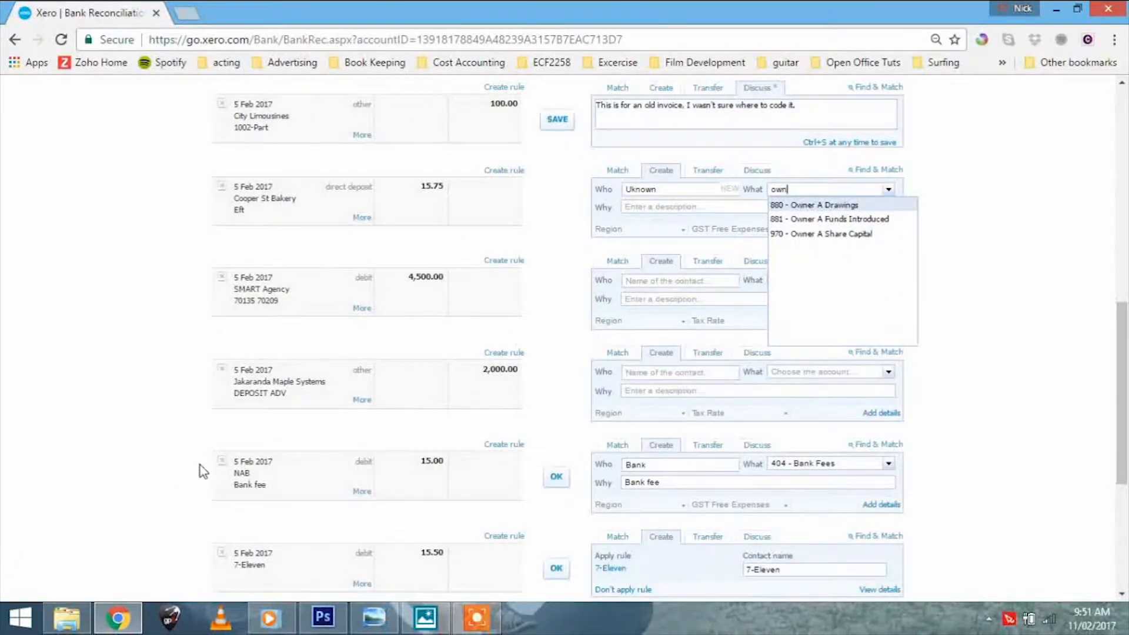
{"action": "left_click", "coordinate": [795, 205]}
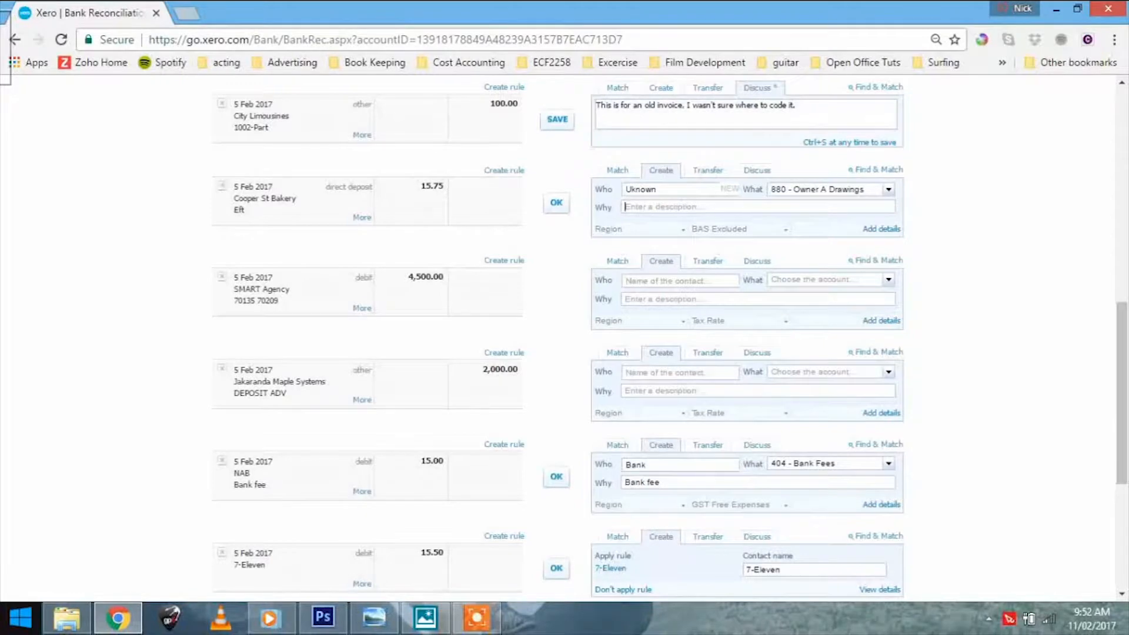
Describe the Cooper St Bakery transaction as "Owner was hungry" and reconcile the line.
{"action": "type", "text": "Owner was hungry"}
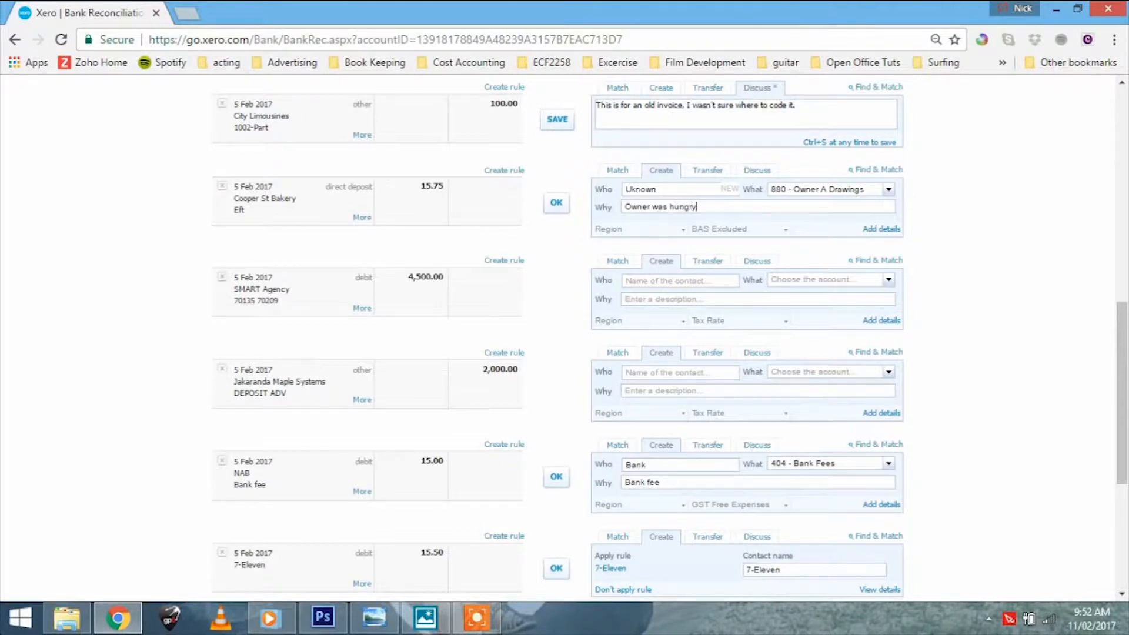
{"action": "key", "text": "Tab"}
{"action": "key", "text": "Tab"}
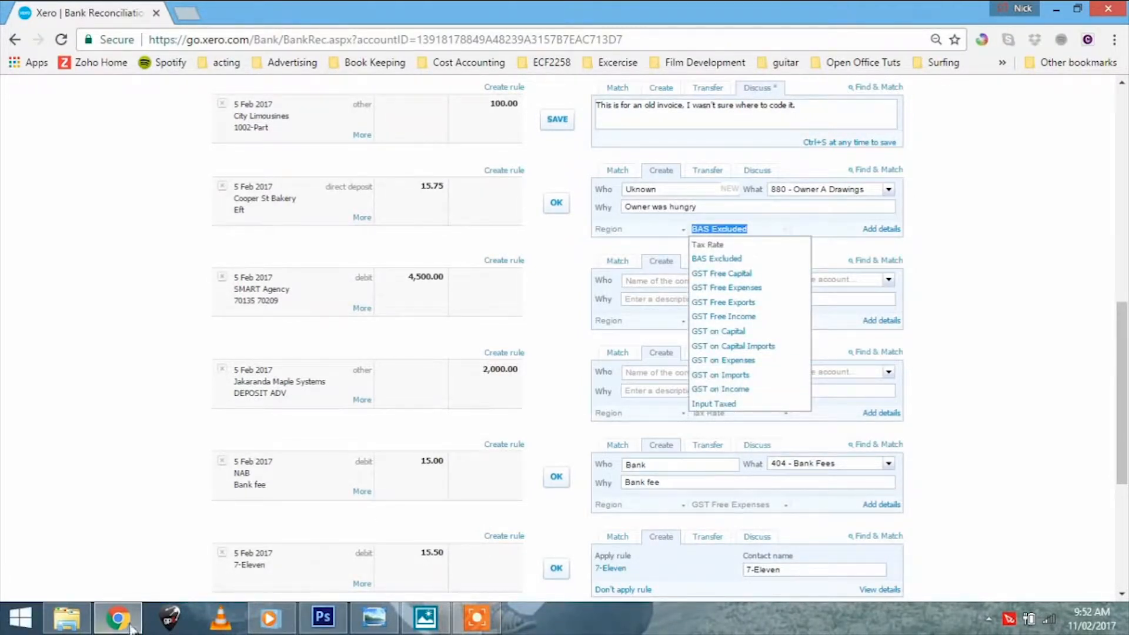
{"action": "left_click", "coordinate": [1082, 259]}
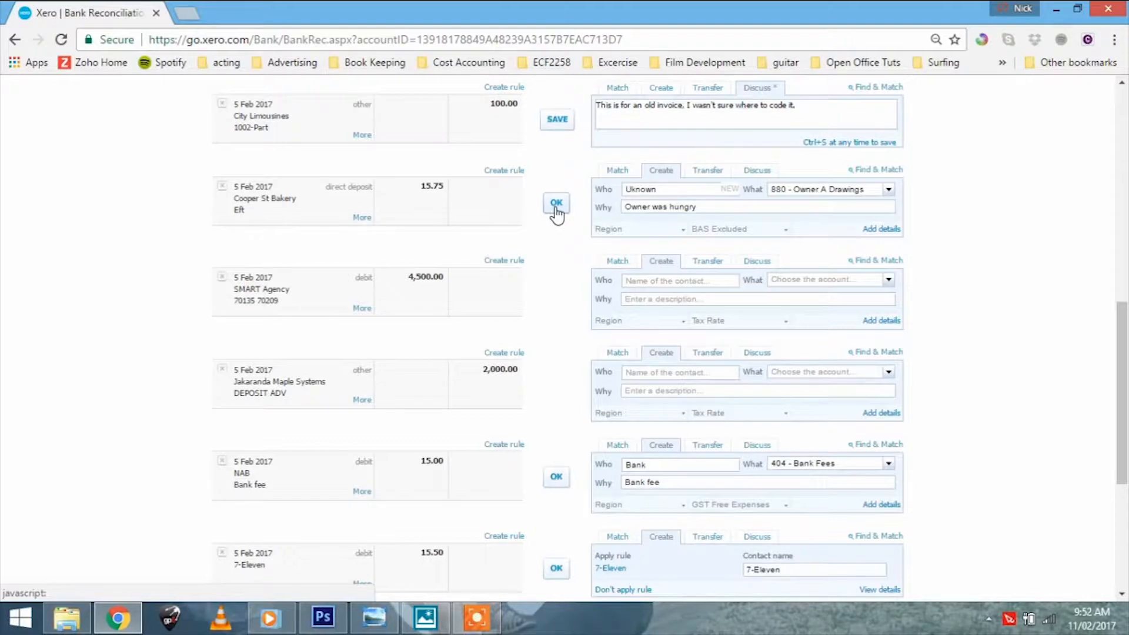
{"action": "left_click", "coordinate": [557, 206]}
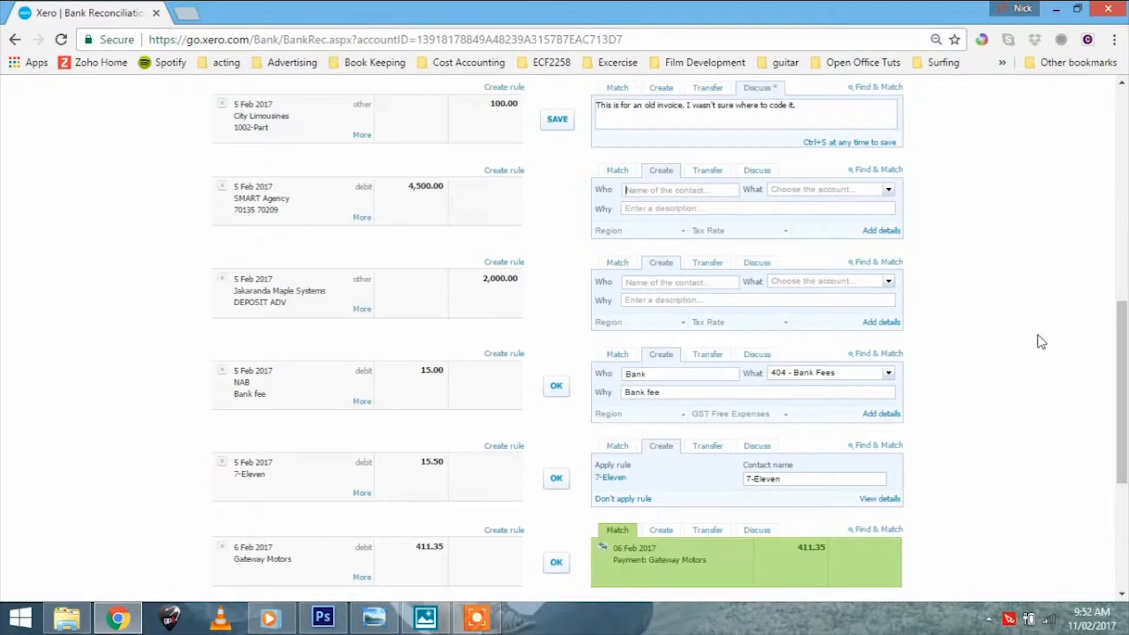
Switch to cash coding for the Business Bank Account and look through its unreconciled statement lines.
{"action": "left_click_drag", "start_coordinate": [1123, 333], "coordinate": [1070, 187]}
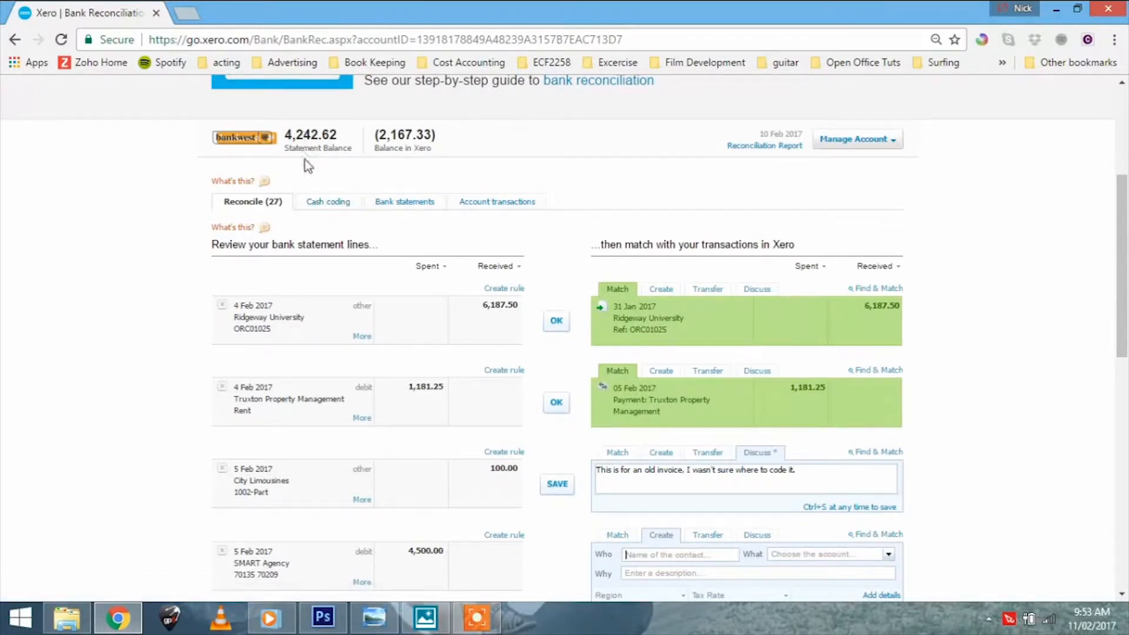
{"action": "left_click", "coordinate": [323, 203]}
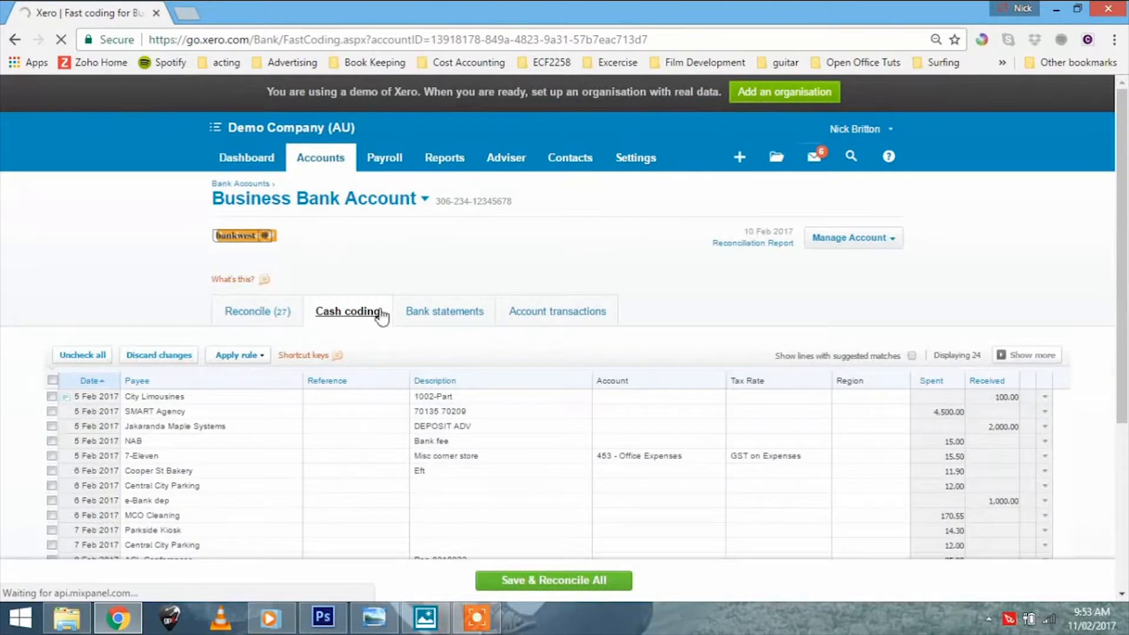
{"action": "scroll", "coordinate": [410, 347], "scroll_direction": "down", "scroll_amount": 3}
{"action": "scroll", "coordinate": [411, 347], "scroll_direction": "down", "scroll_amount": 1}
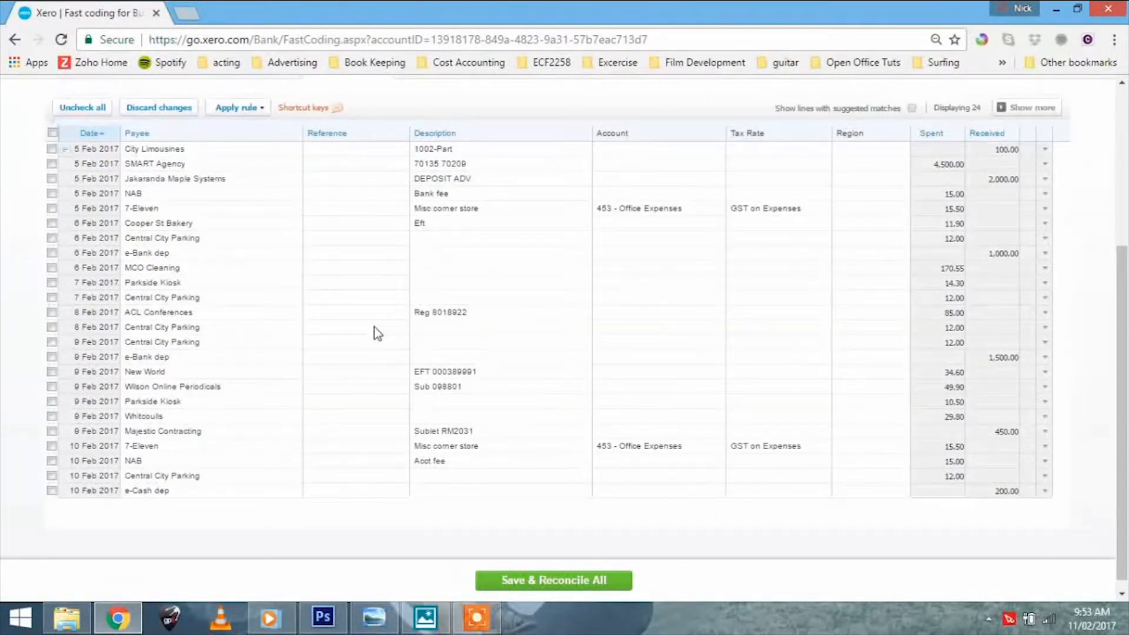
{"action": "scroll", "coordinate": [376, 332], "scroll_direction": "up", "scroll_amount": 1}
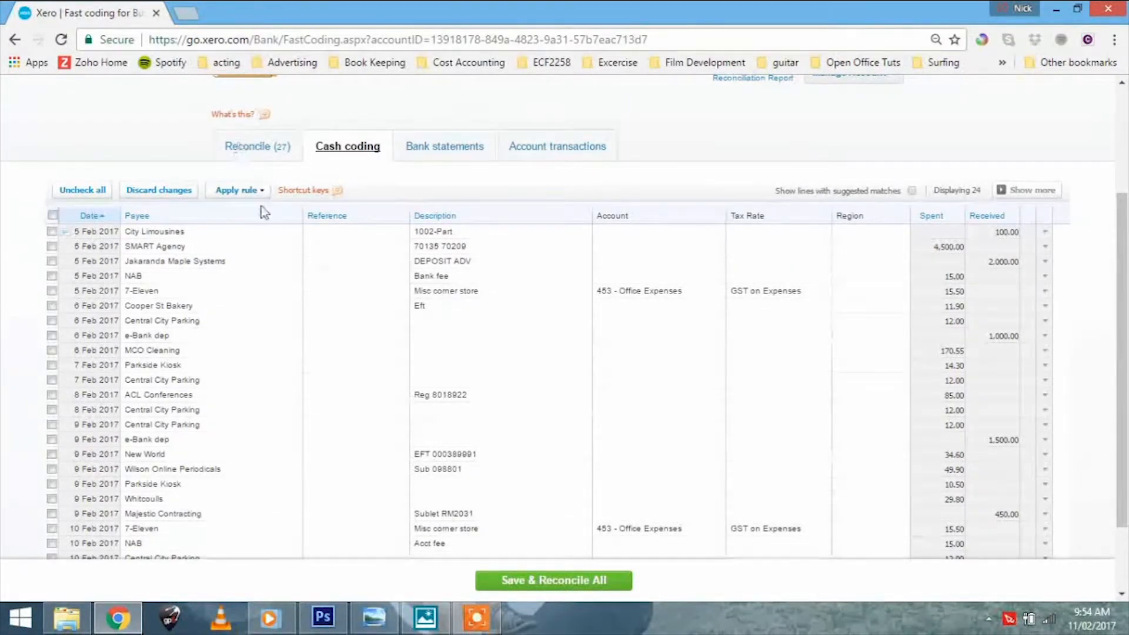
Select City Limousines, both 7-Eleven lines, Cooper St Bakery, Central City Parking (6 and 10 Feb), Parkside Kiosk (7 Feb), New World and Wilson Online Periodicals.
{"action": "left_click", "coordinate": [51, 232]}
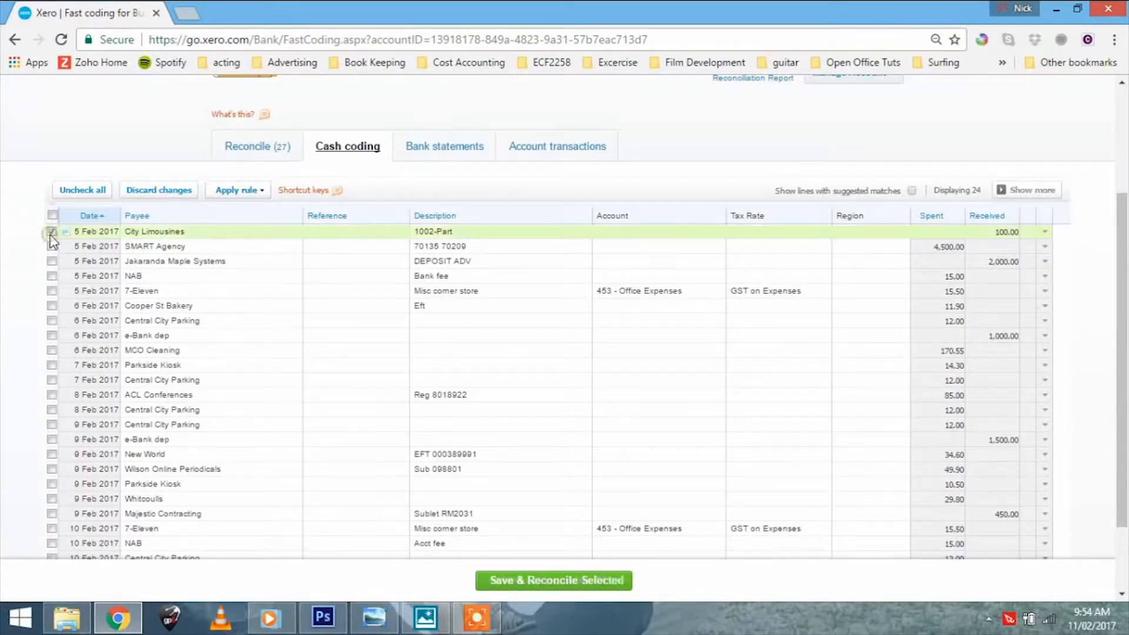
{"action": "left_click", "coordinate": [52, 290]}
{"action": "left_click", "coordinate": [52, 306]}
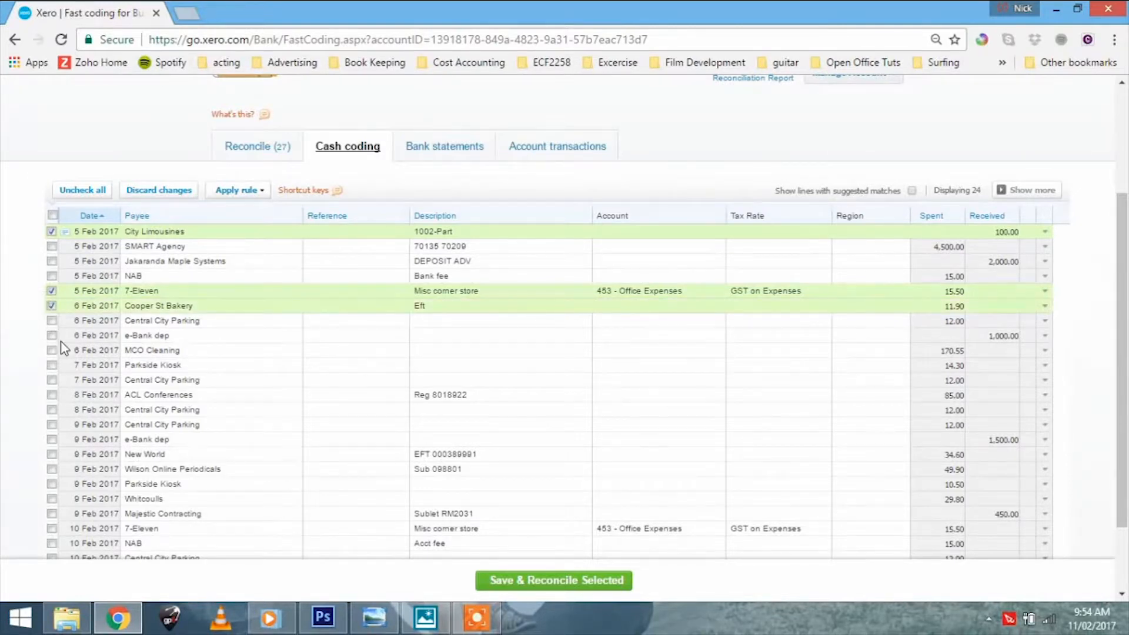
{"action": "left_click", "coordinate": [53, 320]}
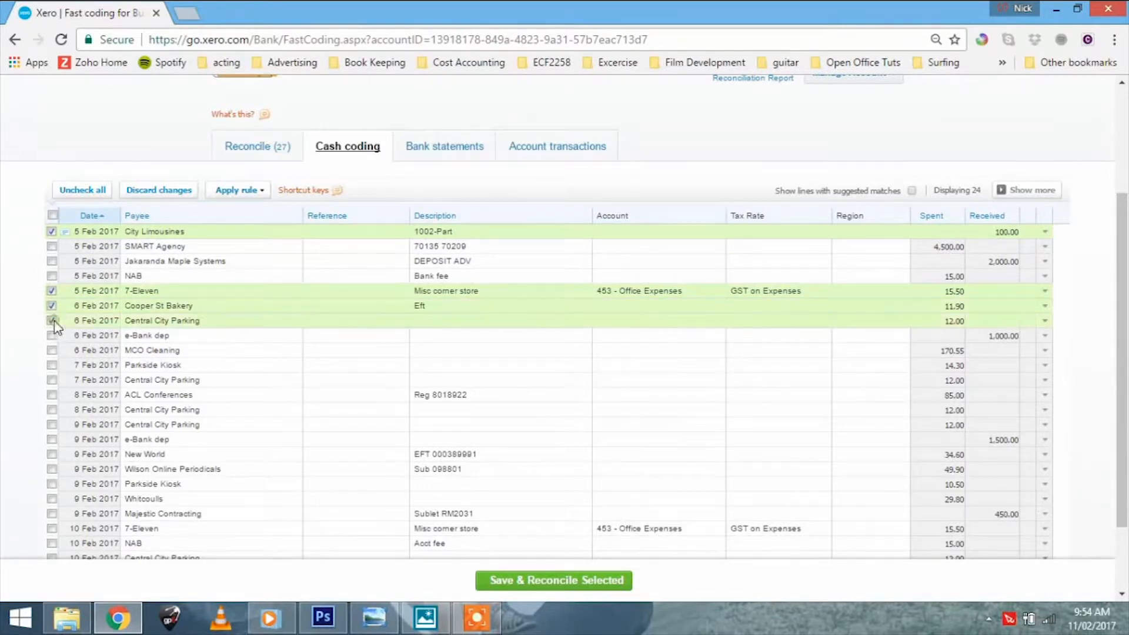
{"action": "left_click", "coordinate": [53, 364]}
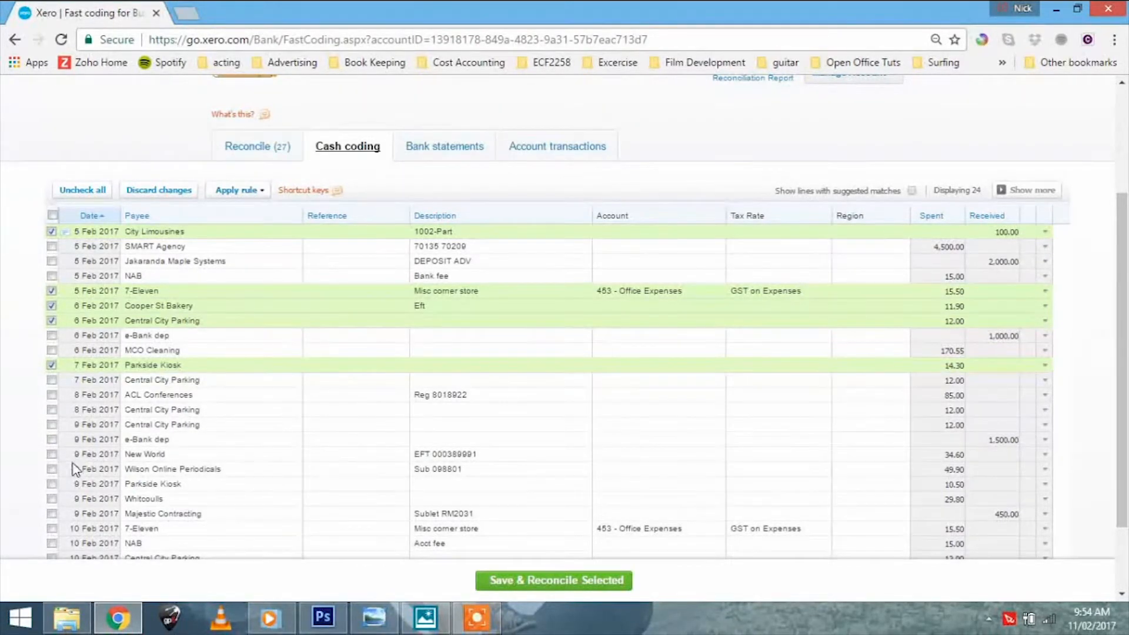
{"action": "left_click", "coordinate": [52, 455]}
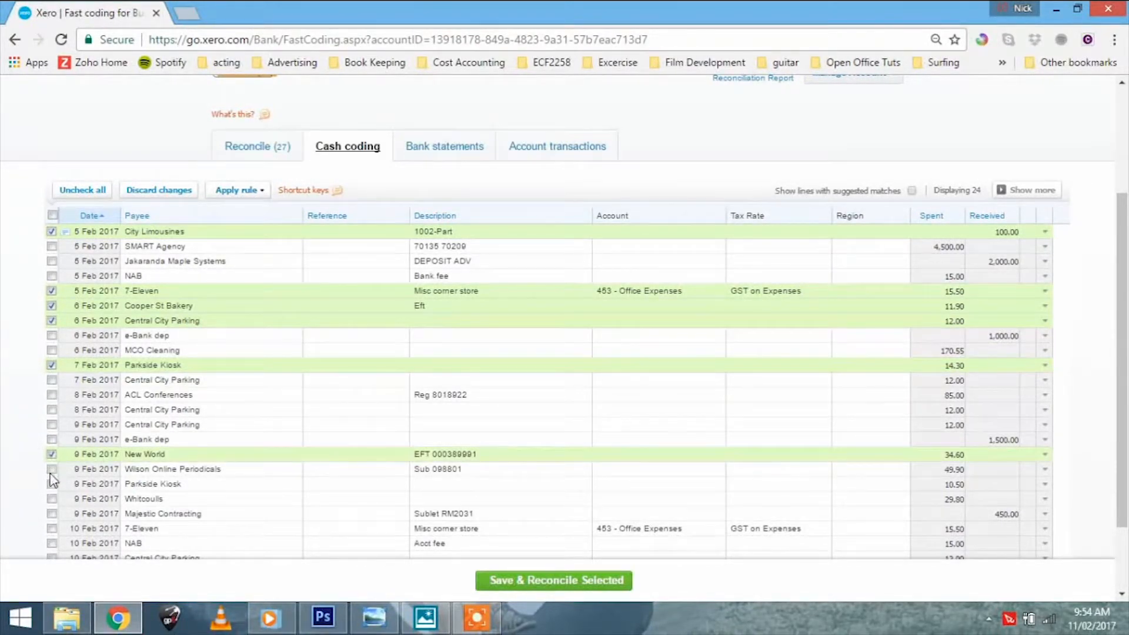
{"action": "left_click", "coordinate": [52, 469]}
{"action": "scroll", "coordinate": [77, 473], "scroll_direction": "down", "scroll_amount": 2}
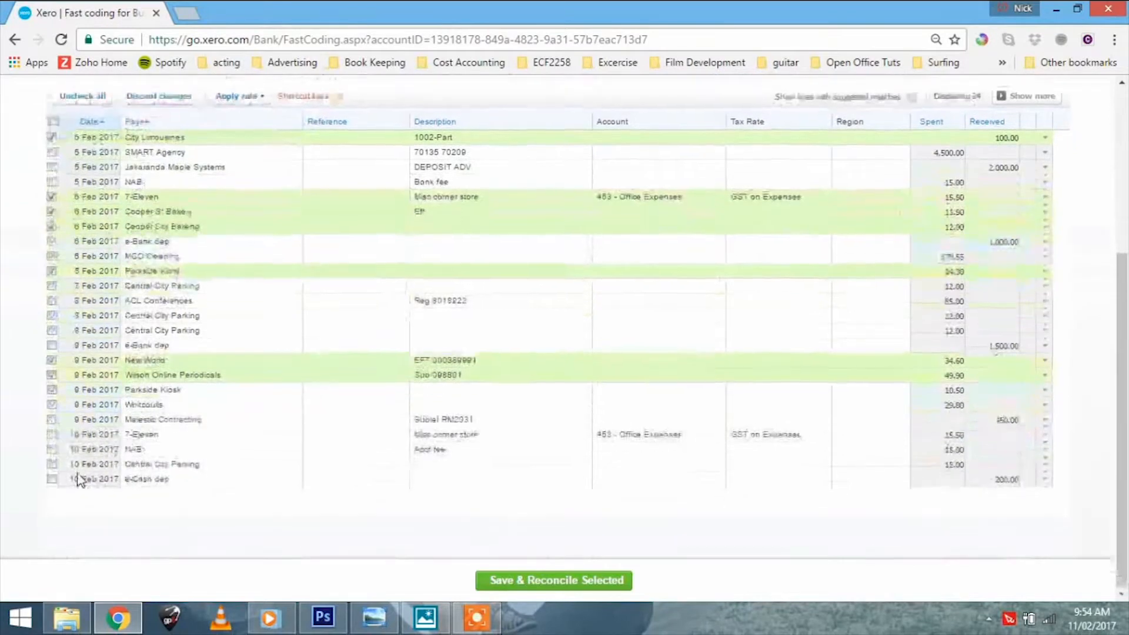
{"action": "left_click", "coordinate": [52, 436]}
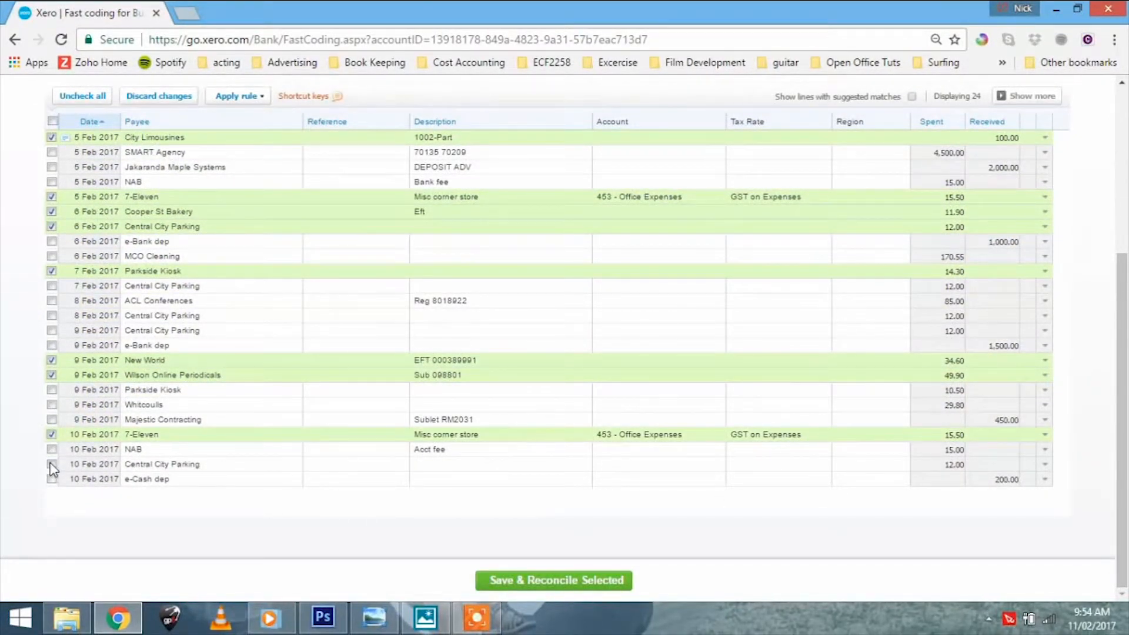
{"action": "left_click", "coordinate": [51, 465]}
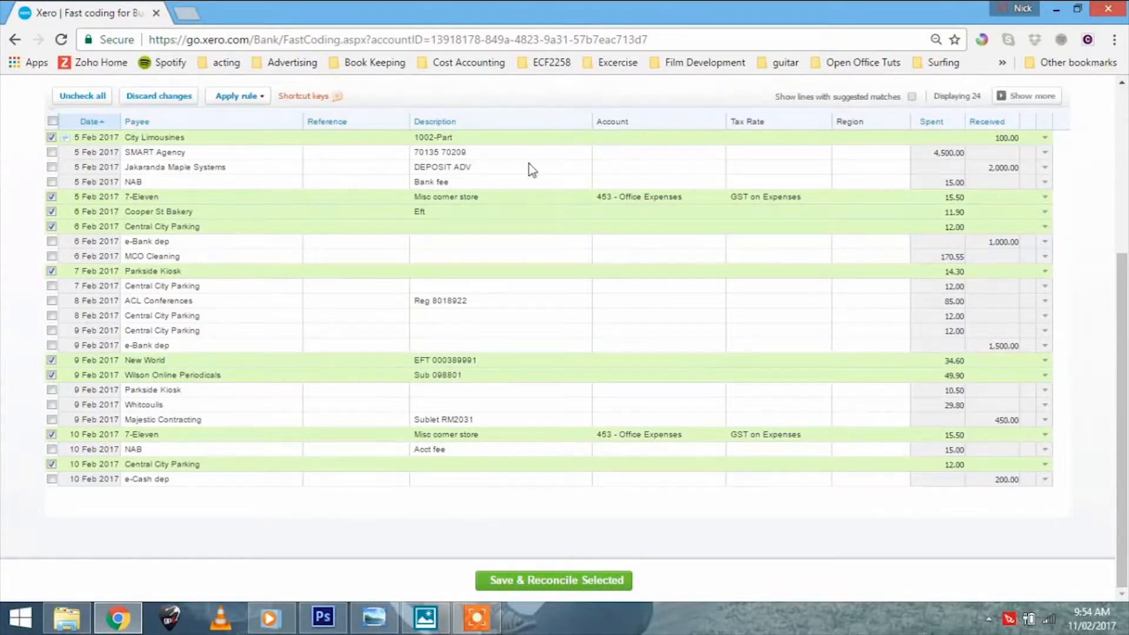
Assign account 880 - Owner A Drawings to the selected statement lines through the City Limousines row.
{"action": "scroll", "coordinate": [748, 253], "scroll_direction": "up", "scroll_amount": 3}
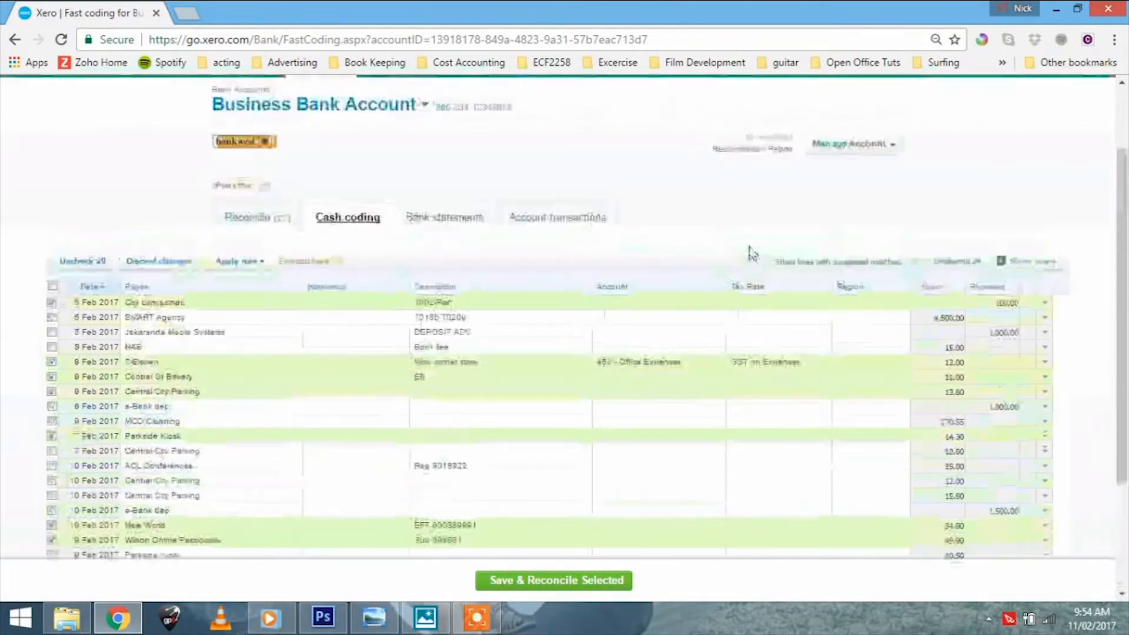
{"action": "left_click", "coordinate": [672, 301]}
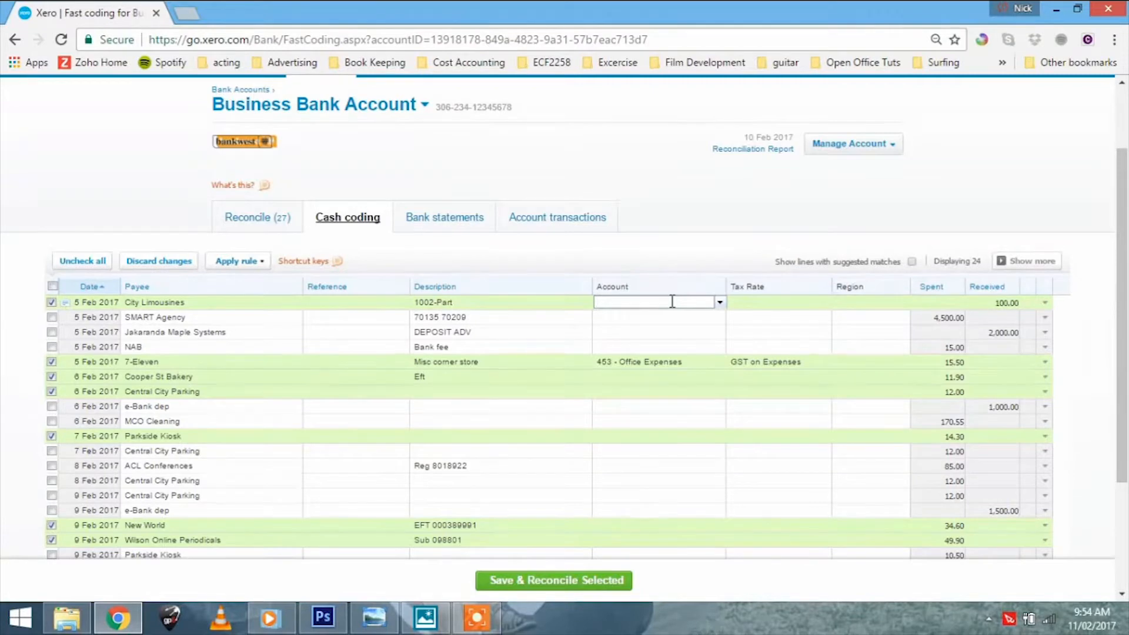
{"action": "type", "text": "owner"}
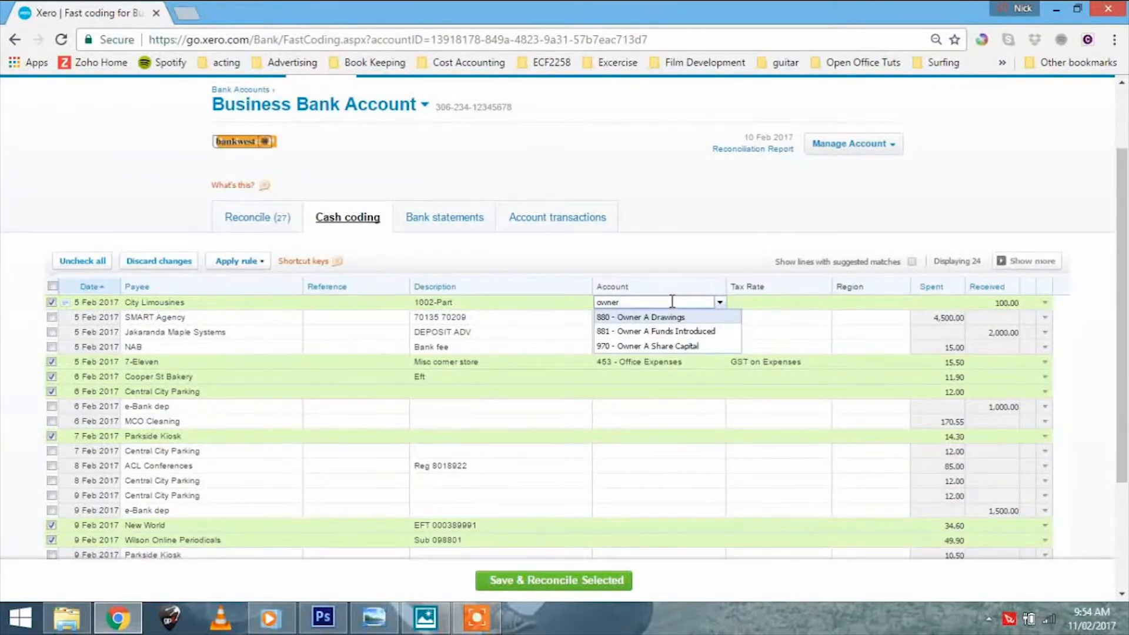
{"action": "left_click", "coordinate": [669, 319]}
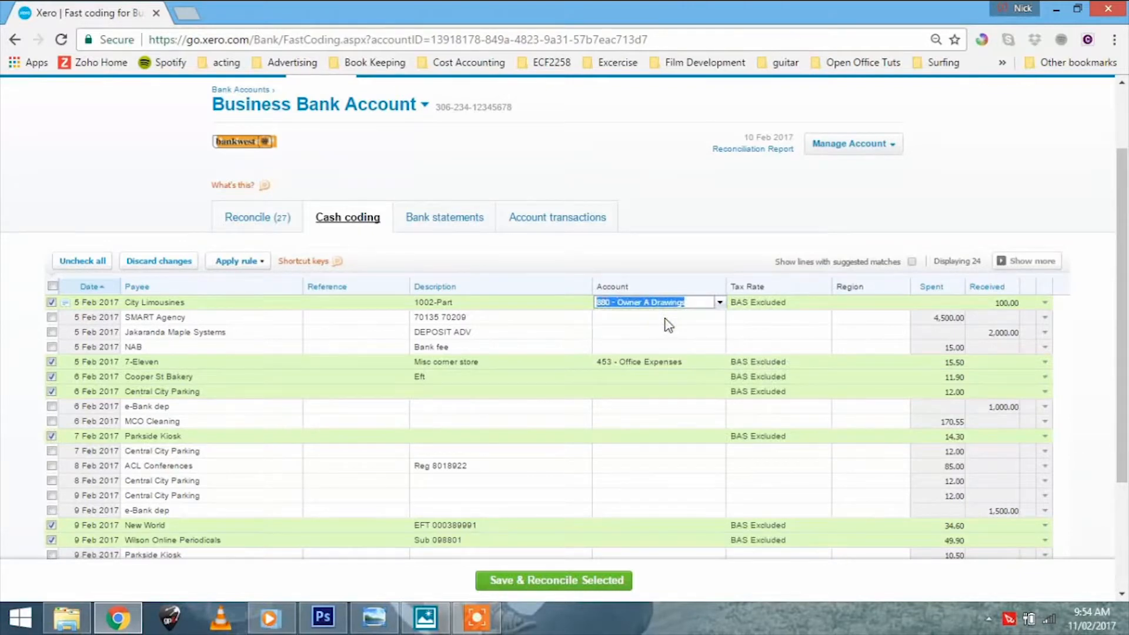
Apply 880 - Owner A Drawings to all the selected statement lines, then save and reconcile them.
{"action": "key", "text": "Tab"}
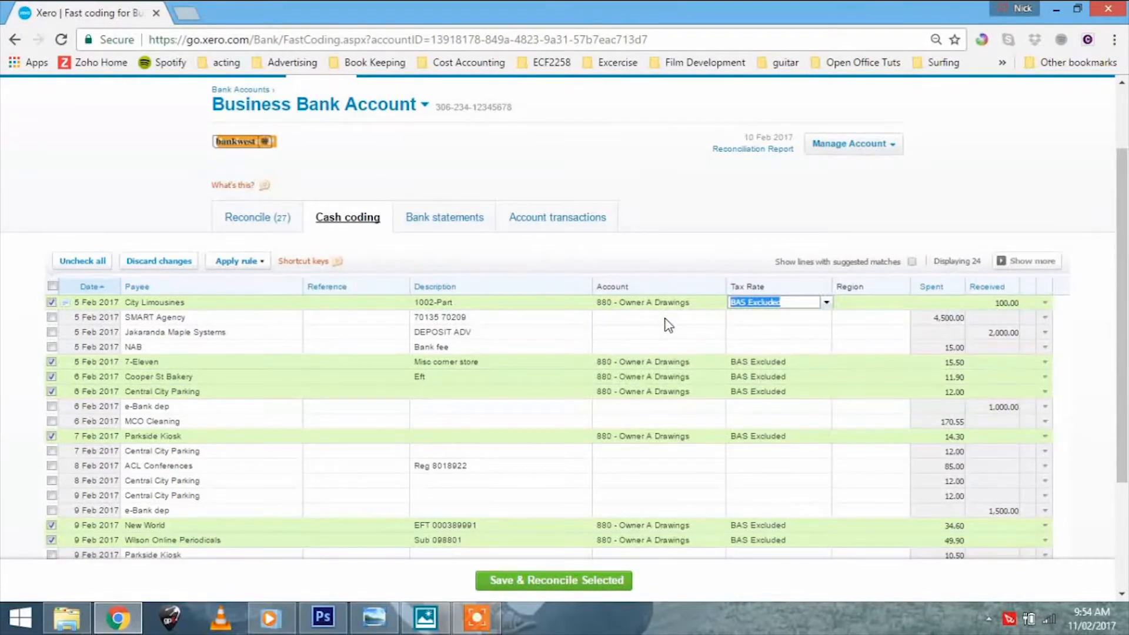
{"action": "scroll", "coordinate": [669, 324], "scroll_direction": "down", "scroll_amount": 3}
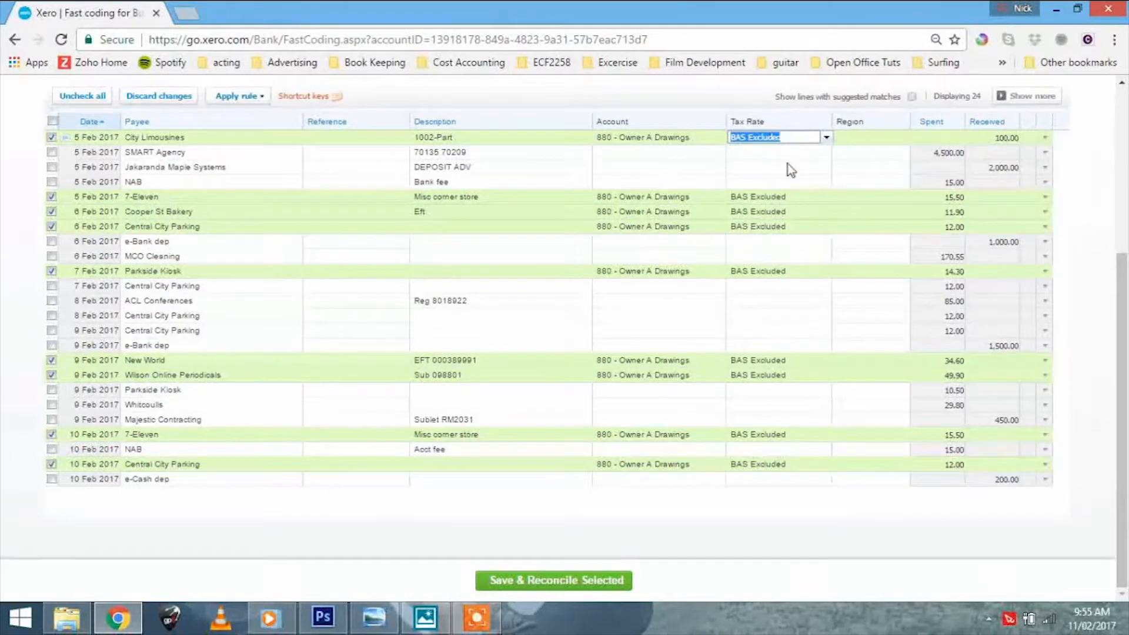
{"action": "left_click", "coordinate": [522, 589]}
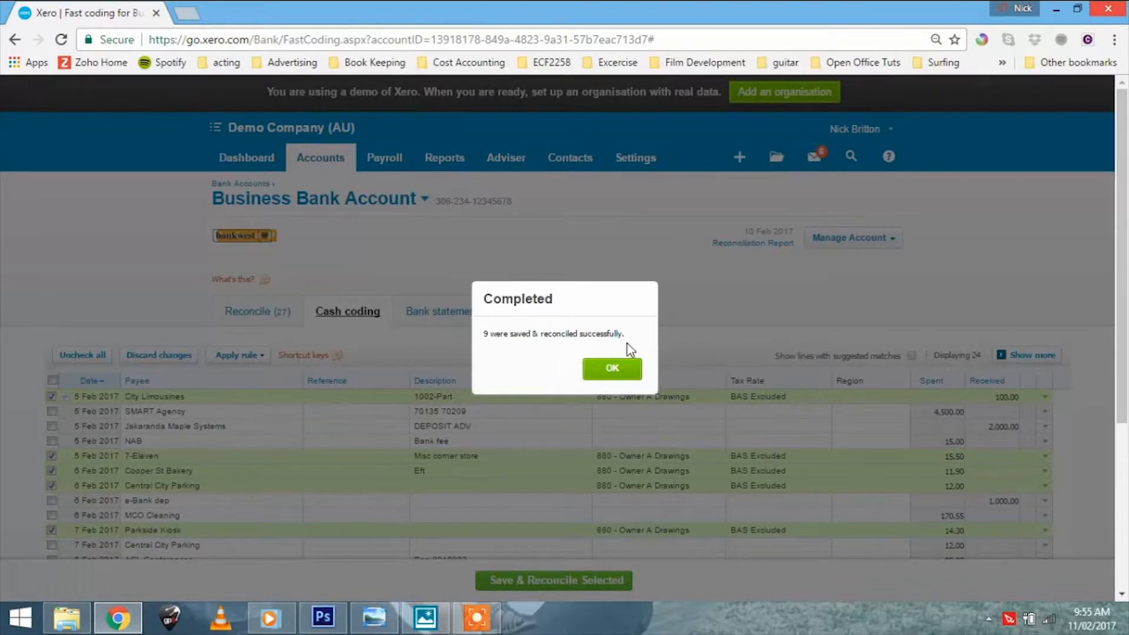
{"action": "left_click", "coordinate": [618, 366]}
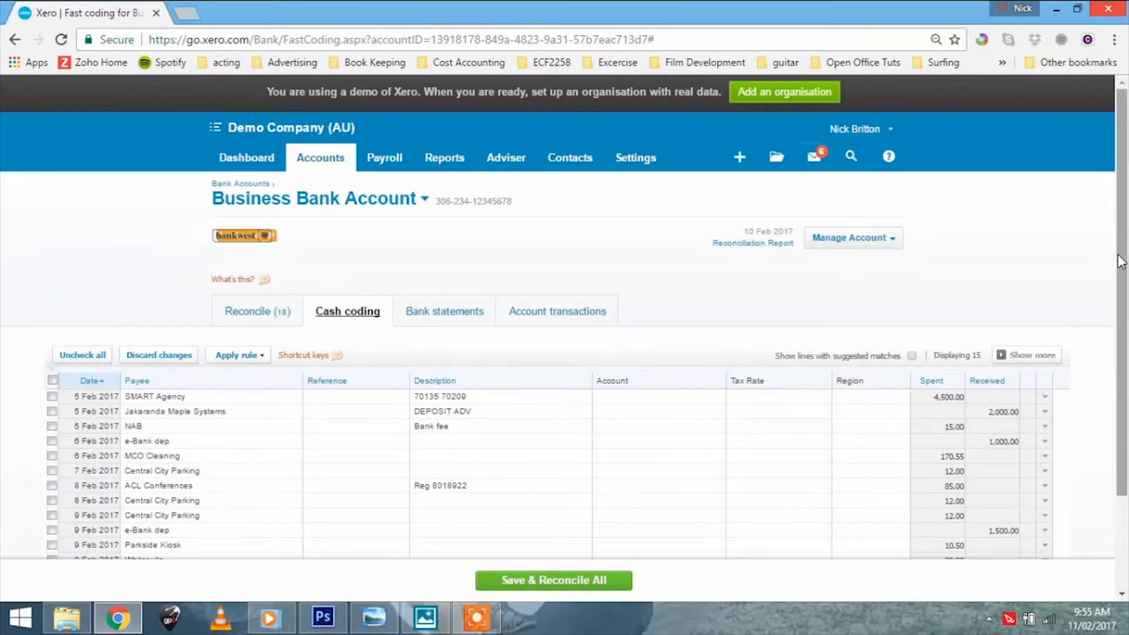
Sort the remaining statement lines by description in both directions, then sort them by payee in ascending order.
{"action": "left_click_drag", "start_coordinate": [1123, 271], "coordinate": [1125, 365]}
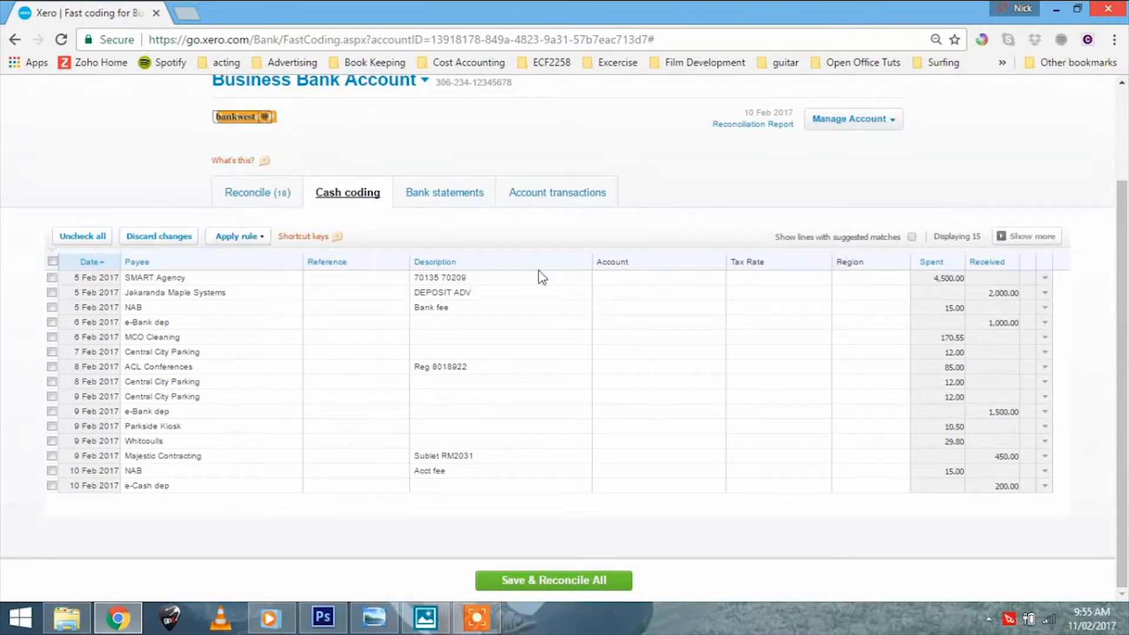
{"action": "left_click", "coordinate": [439, 263]}
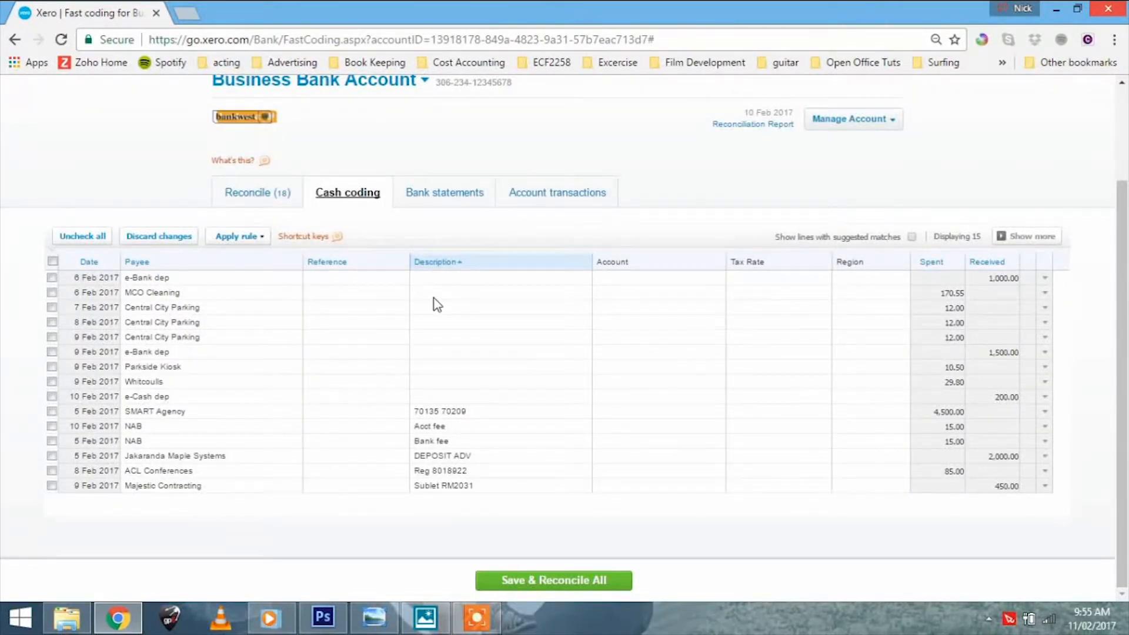
{"action": "left_click", "coordinate": [435, 264]}
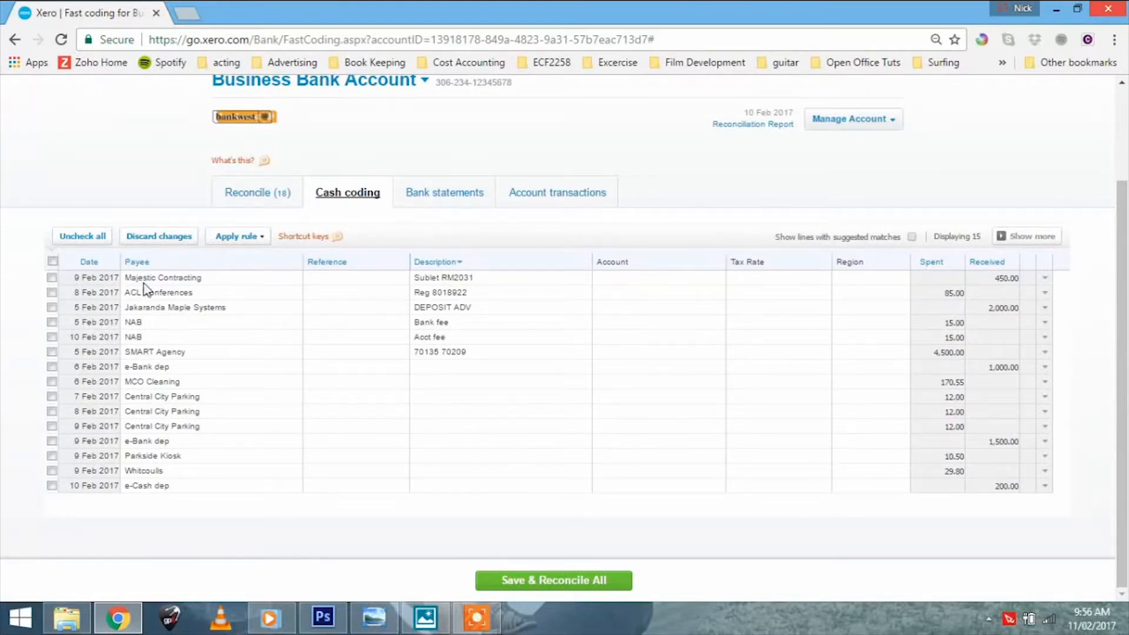
{"action": "left_click", "coordinate": [139, 262]}
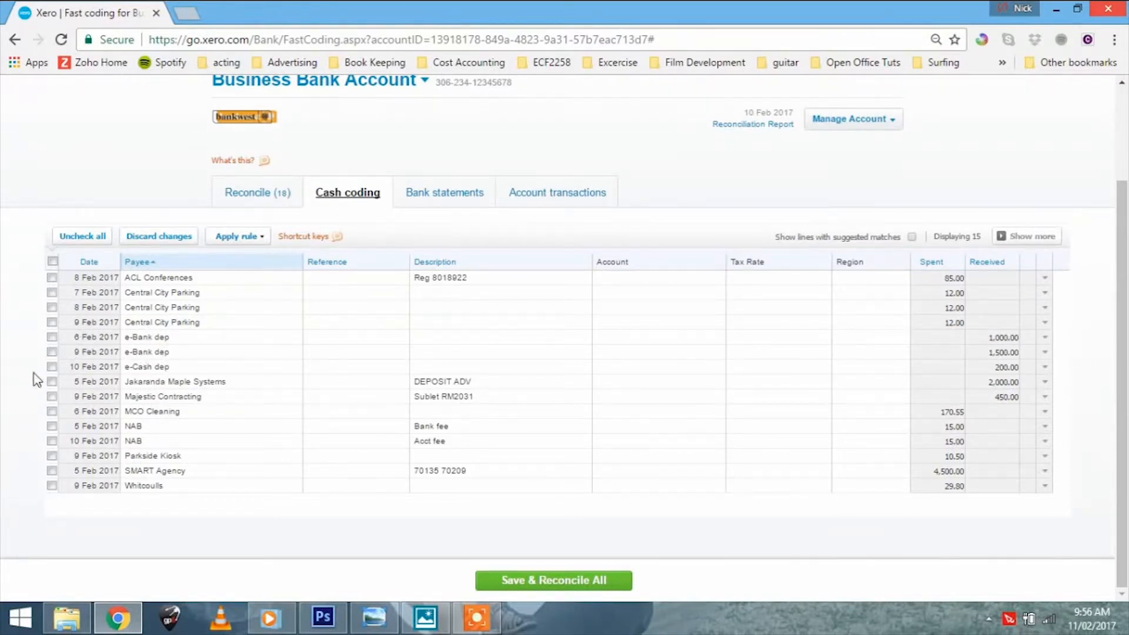
Code both e-Bank dep lines and the e-Cash dep line to 881 - Owner A Funds Introduced and reconcile them.
{"action": "left_click", "coordinate": [52, 337]}
{"action": "left_click", "coordinate": [52, 351]}
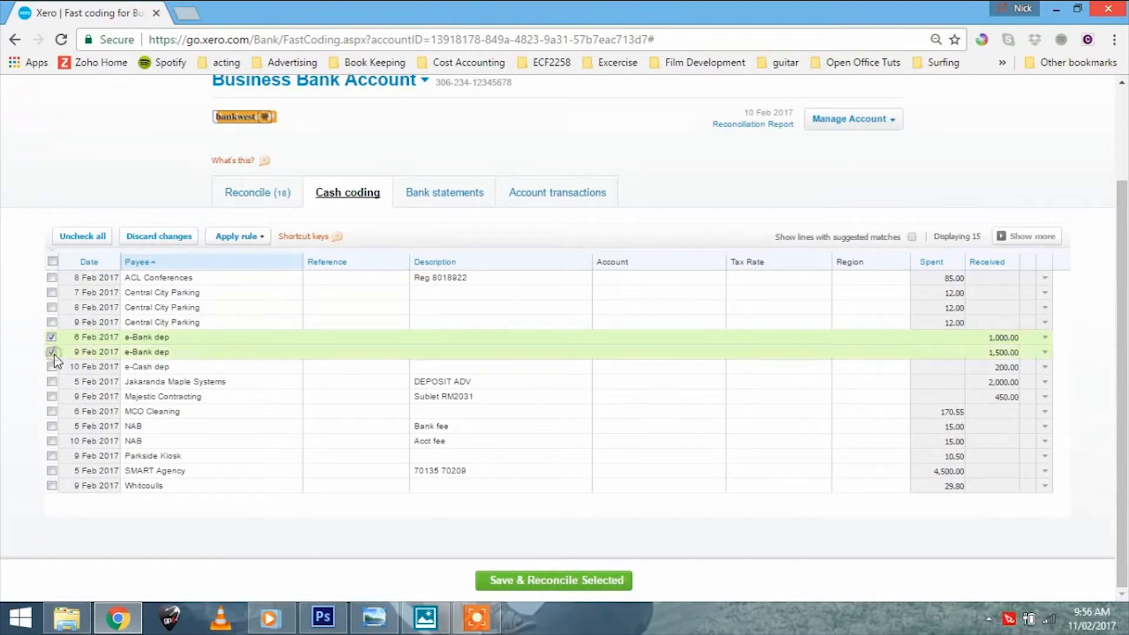
{"action": "left_click", "coordinate": [53, 367]}
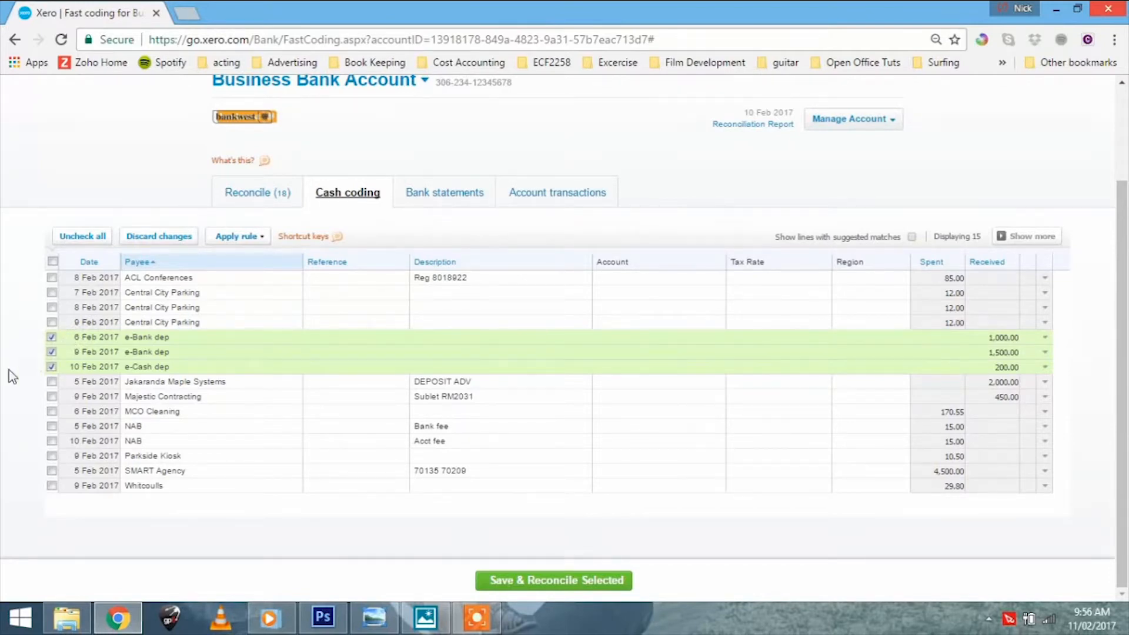
{"action": "left_click", "coordinate": [52, 351]}
{"action": "left_click", "coordinate": [620, 337]}
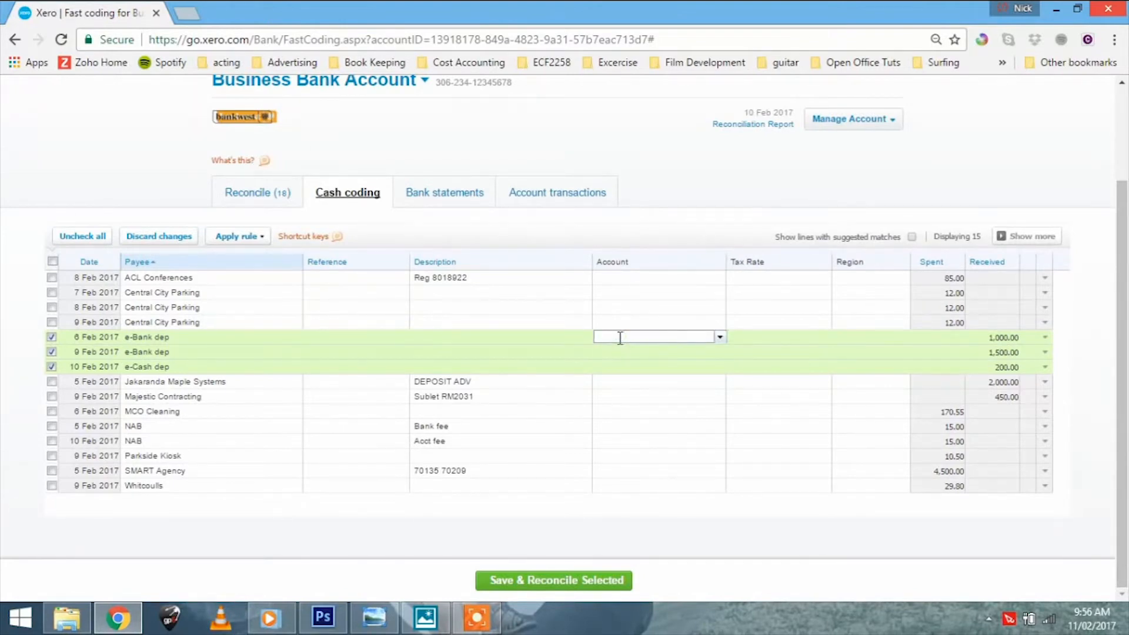
{"action": "type", "text": "own"}
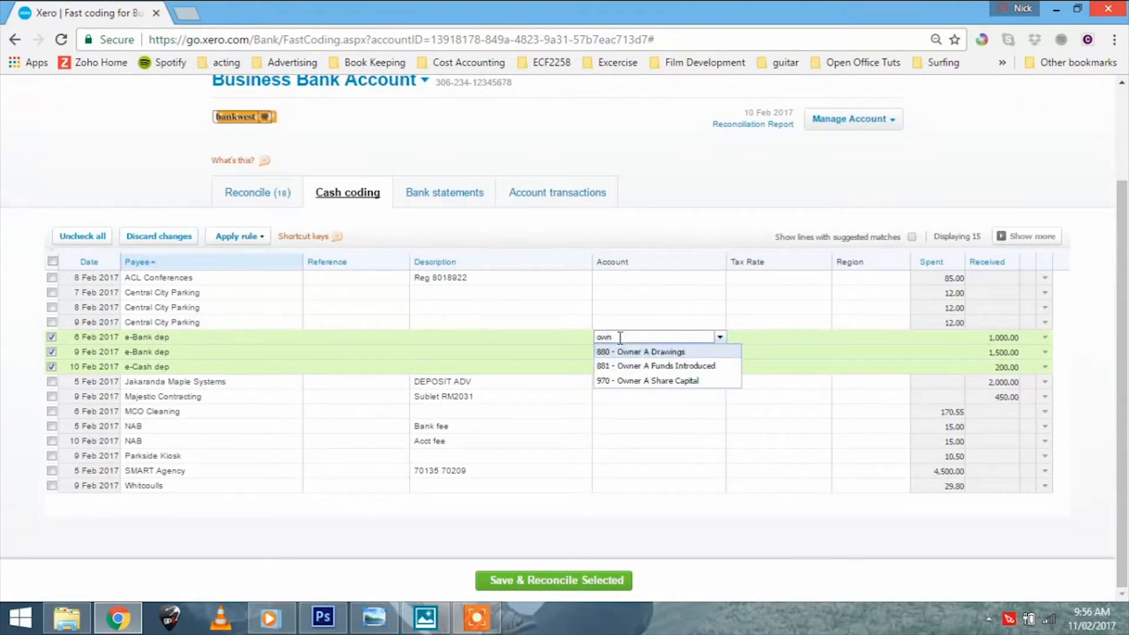
{"action": "left_click", "coordinate": [637, 371]}
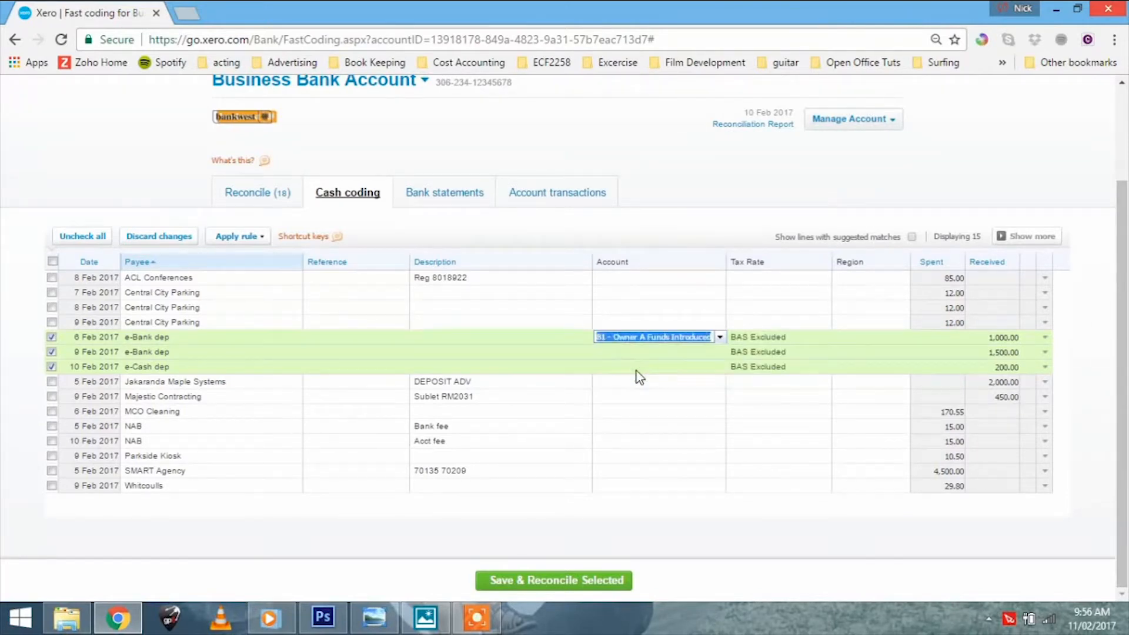
{"action": "key", "text": "Tab"}
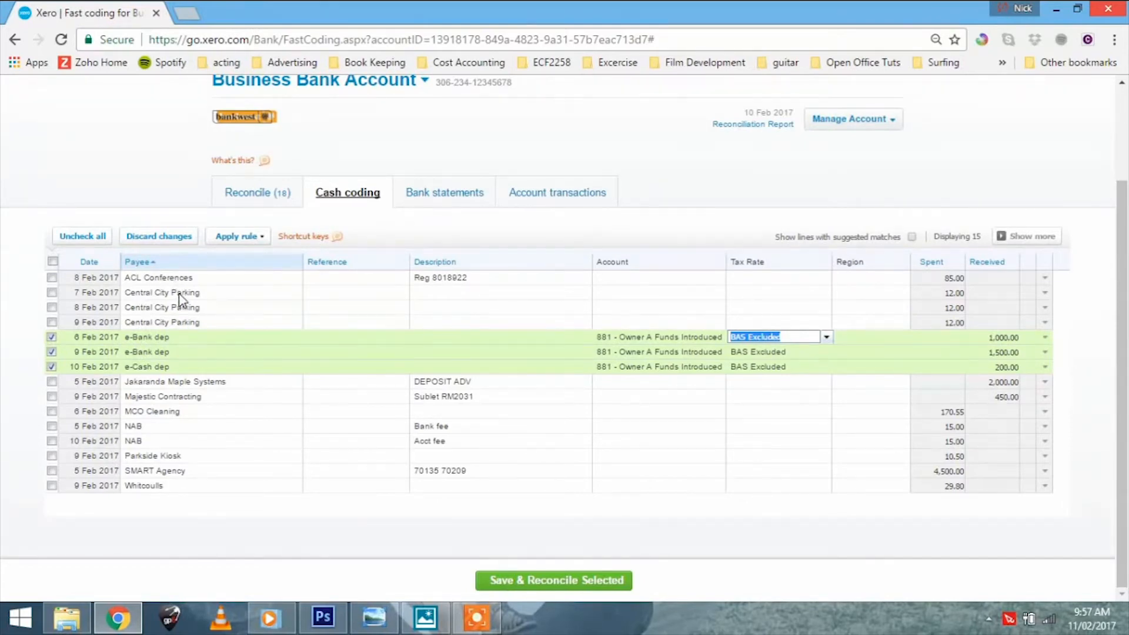
{"action": "left_click", "coordinate": [523, 579]}
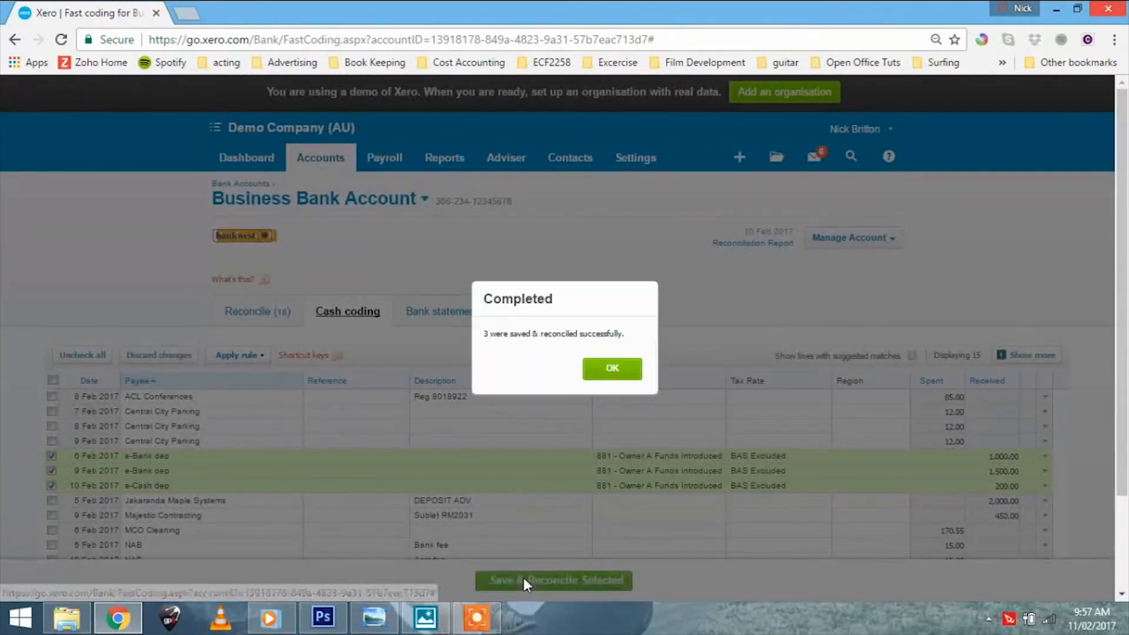
{"action": "left_click", "coordinate": [615, 371]}
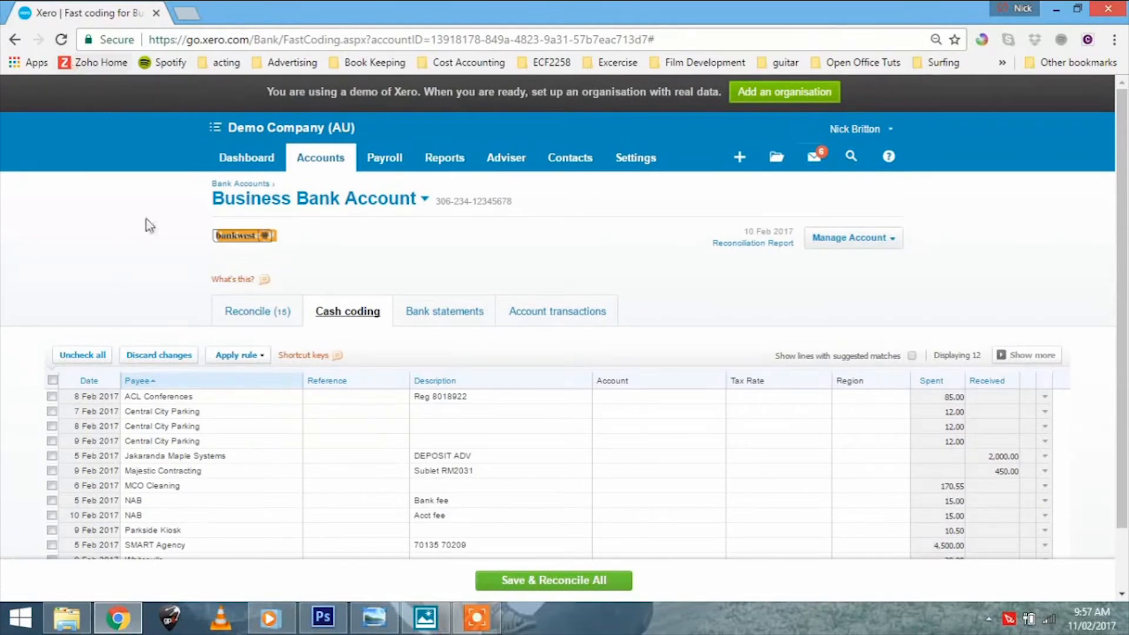
Code the three Central City Parking lines of 7, 8 and 9 Feb to 493 - Travel - National.
{"action": "scroll", "coordinate": [158, 361], "scroll_direction": "down", "scroll_amount": 1}
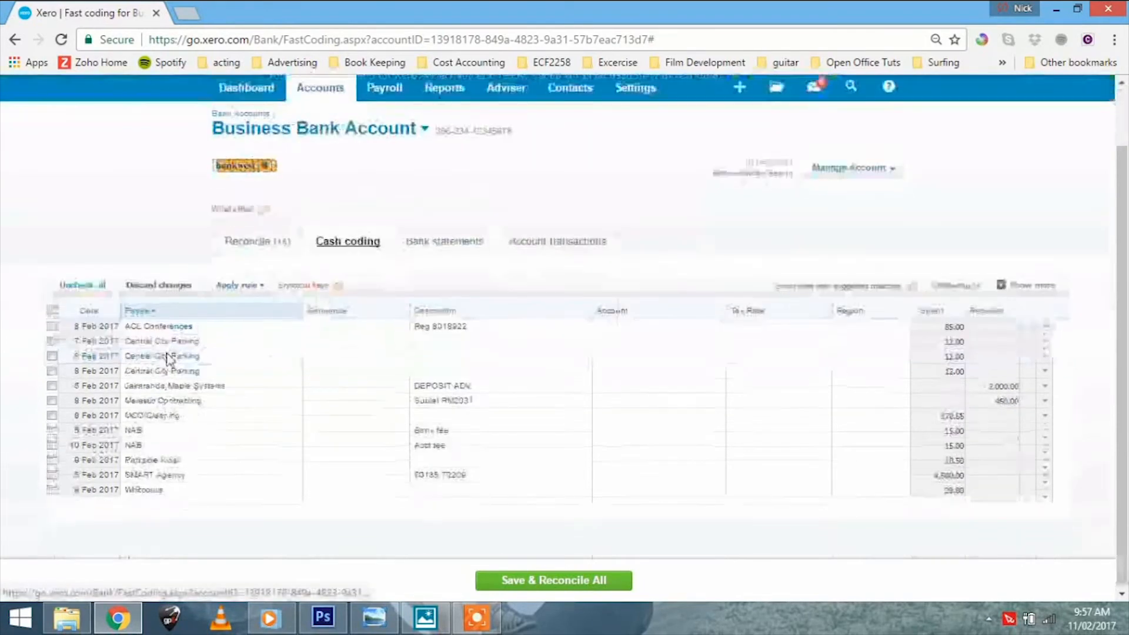
{"action": "left_click", "coordinate": [52, 339]}
{"action": "left_click", "coordinate": [52, 353]}
{"action": "left_click", "coordinate": [51, 369]}
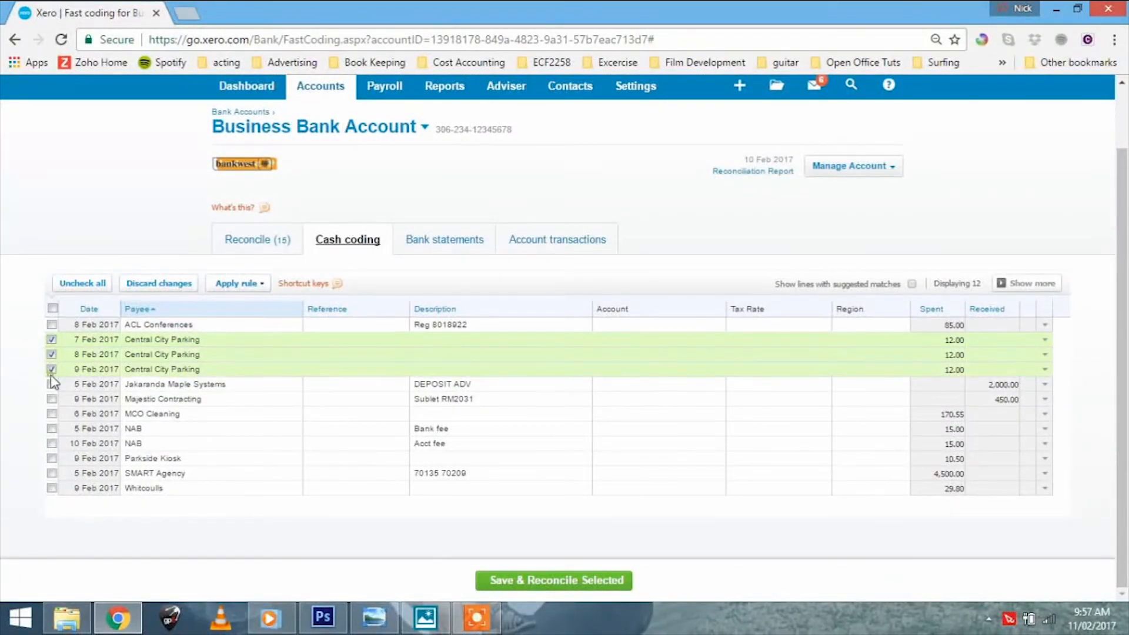
{"action": "left_click", "coordinate": [642, 341]}
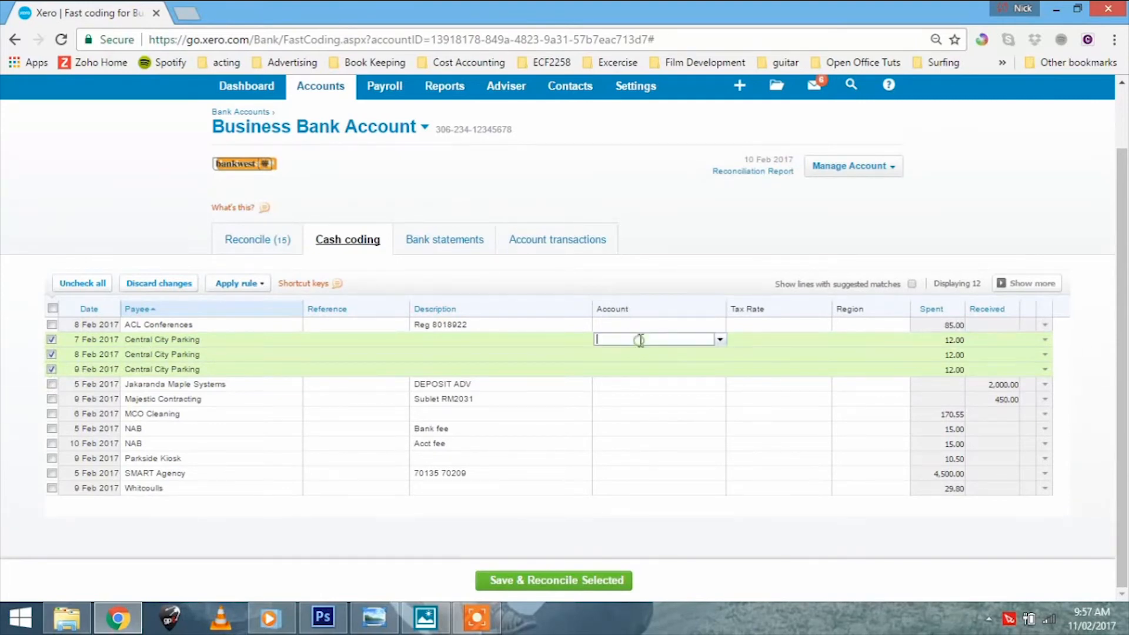
{"action": "type", "text": "trave"}
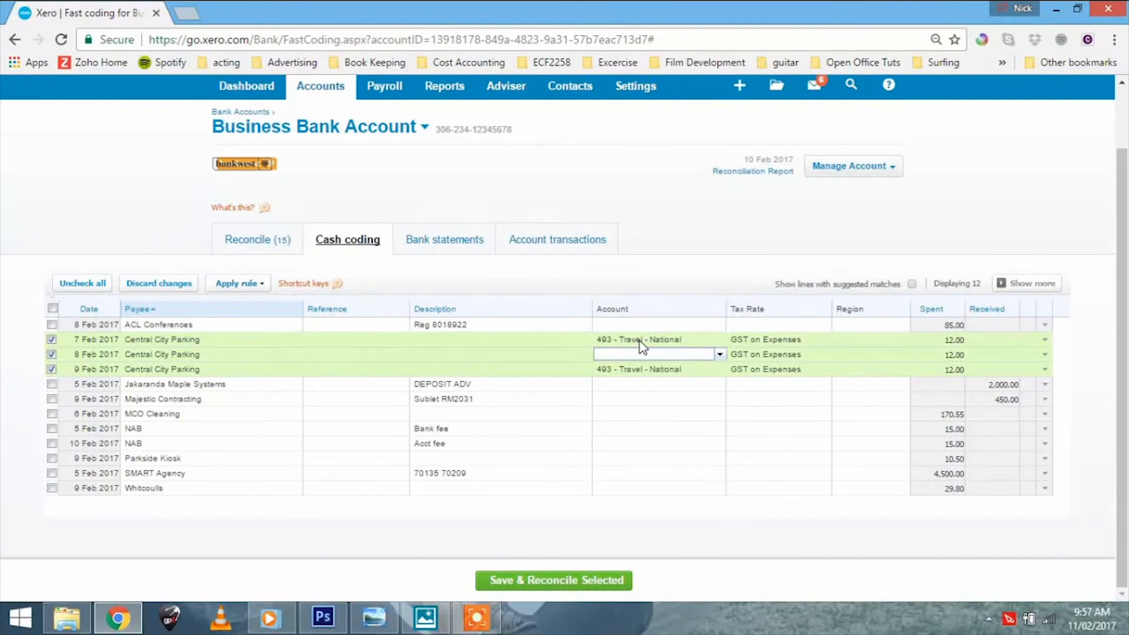
{"action": "left_click", "coordinate": [502, 579]}
{"action": "left_click", "coordinate": [52, 340]}
{"action": "left_click", "coordinate": [52, 355]}
{"action": "left_click", "coordinate": [51, 370]}
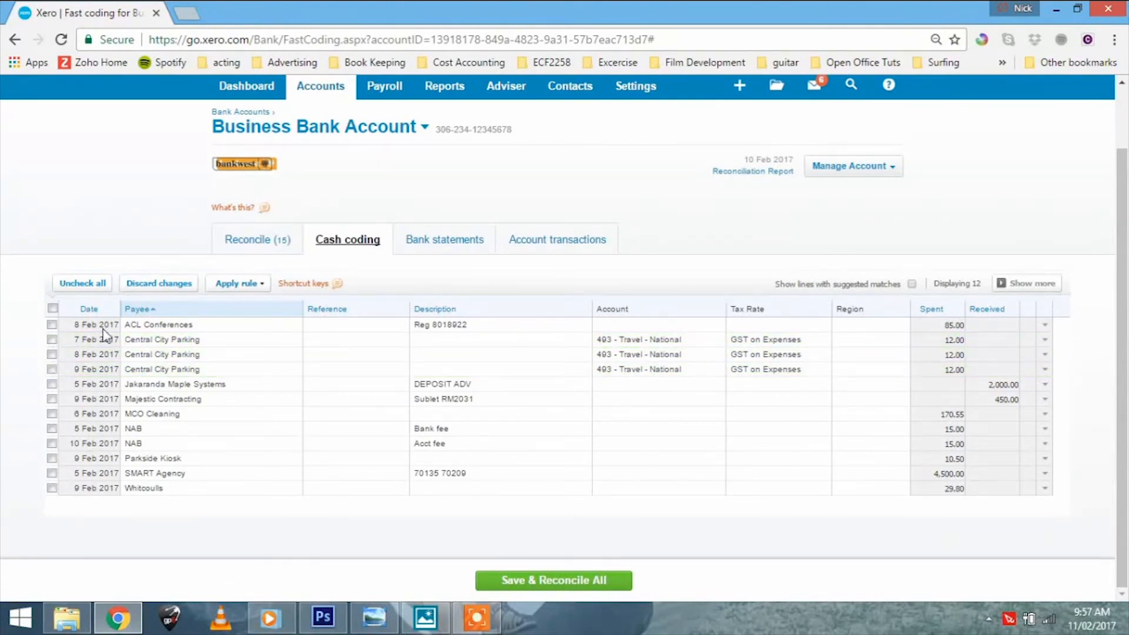
Select only the three coded Central City Parking lines, then save and reconcile them.
{"action": "left_click", "coordinate": [52, 340]}
{"action": "left_click", "coordinate": [52, 354]}
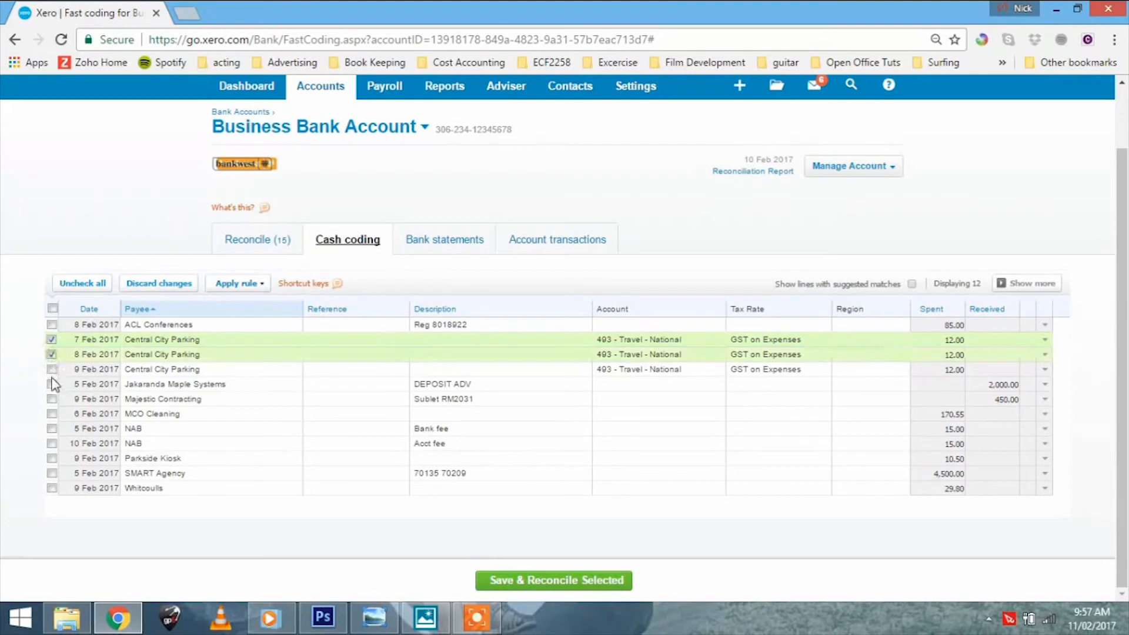
{"action": "left_click", "coordinate": [52, 383]}
{"action": "left_click", "coordinate": [52, 369]}
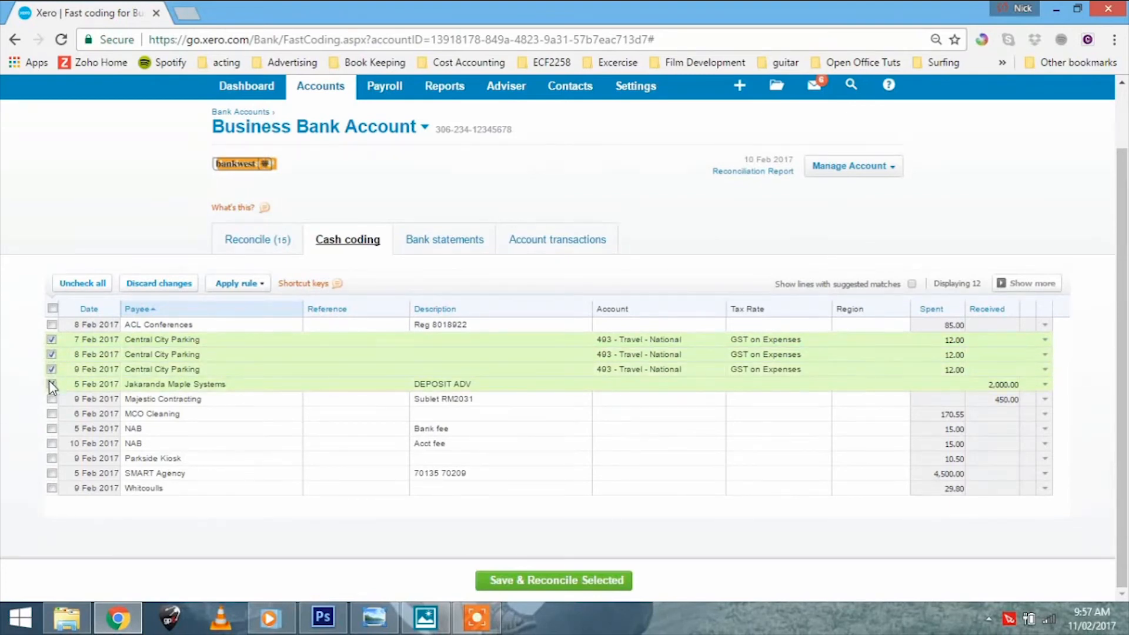
{"action": "left_click", "coordinate": [52, 384]}
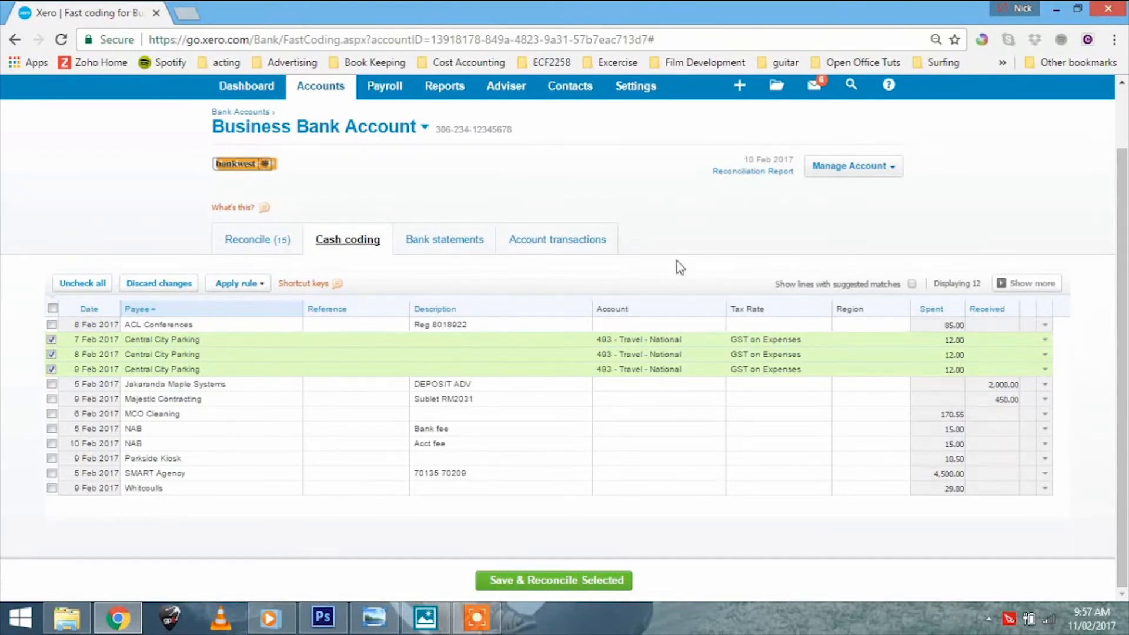
{"action": "left_click", "coordinate": [533, 582]}
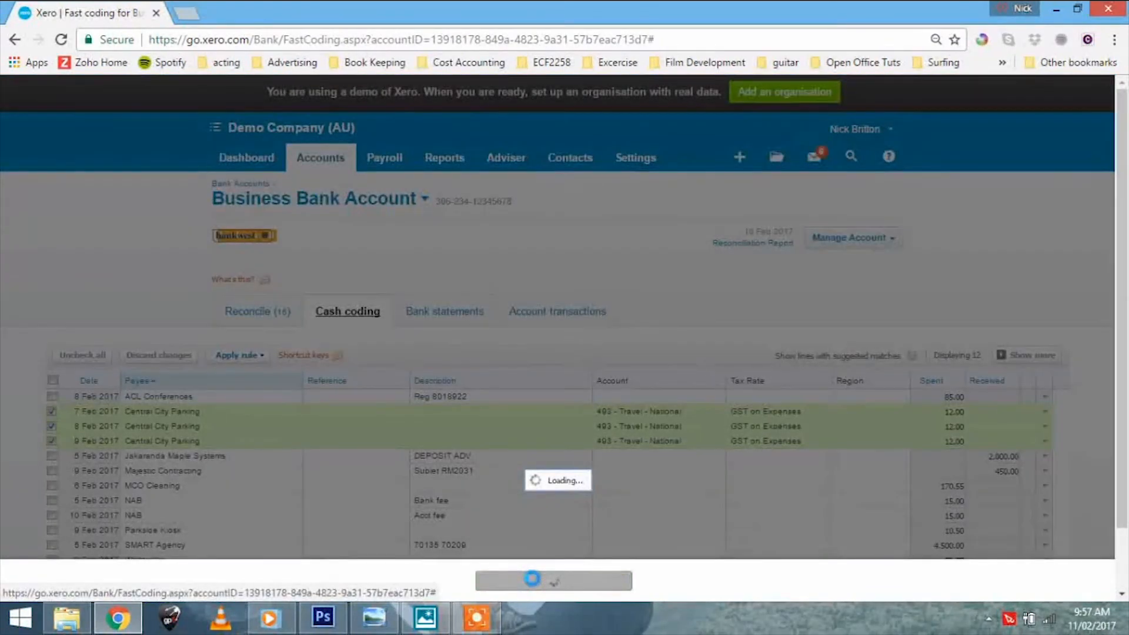
{"action": "left_click", "coordinate": [604, 366]}
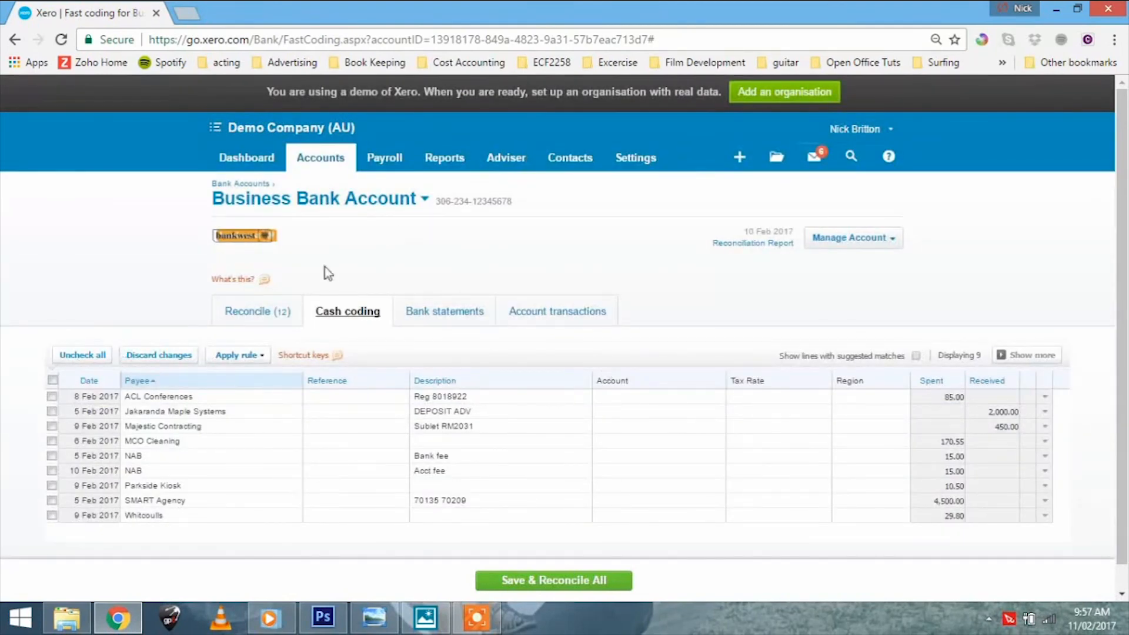
{"action": "left_click", "coordinate": [651, 156]}
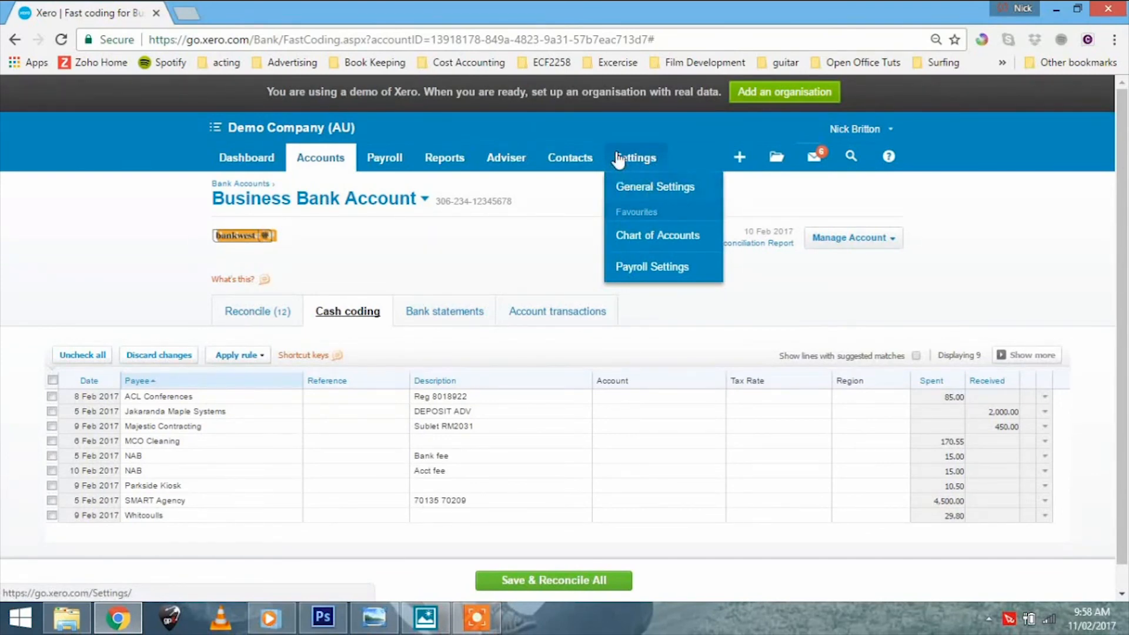
{"action": "left_click", "coordinate": [506, 158]}
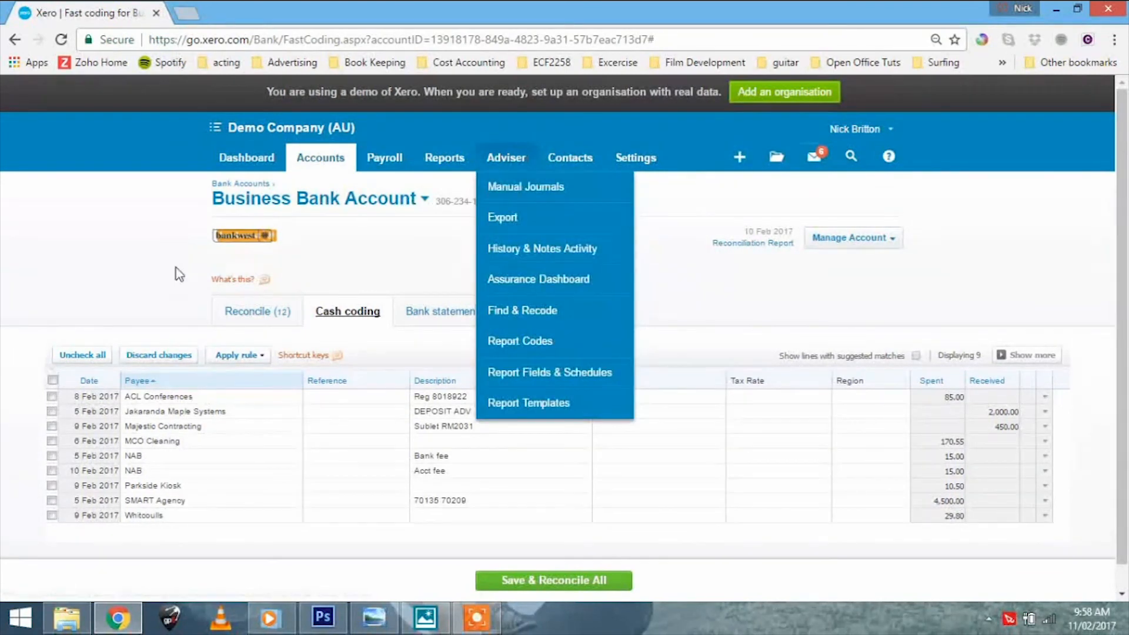